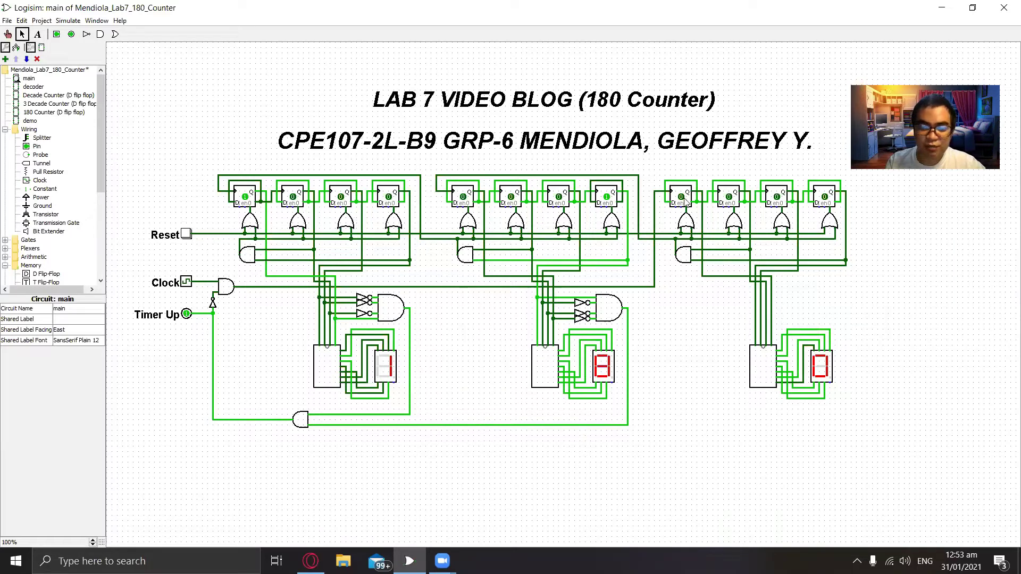
In the demo circuit, wire the clock and four D flip-flops as a ripple counter, looping each inverted output to its D input and the next clock.
{"action": "double_click", "coordinate": [30, 121]}
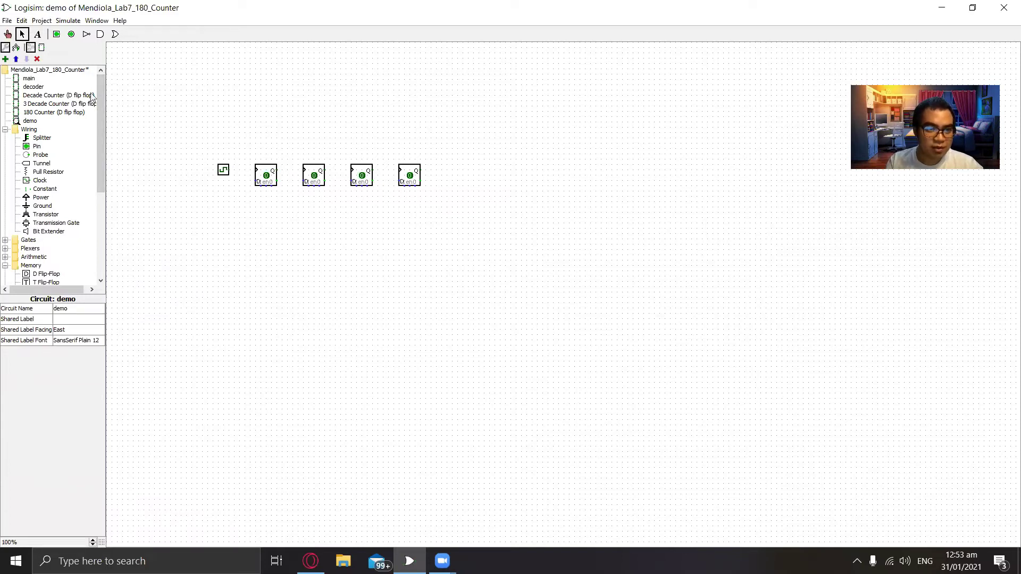
{"action": "left_click_drag", "start_coordinate": [277, 182], "coordinate": [282, 159]}
{"action": "left_click_drag", "start_coordinate": [282, 159], "coordinate": [426, 195]}
{"action": "key", "text": "Delete"}
{"action": "left_click_drag", "start_coordinate": [303, 199], "coordinate": [242, 148]}
{"action": "key", "text": "ctrl+d"}
{"action": "left_click_drag", "start_coordinate": [275, 185], "coordinate": [241, 150]}
{"action": "left_click_drag", "start_coordinate": [351, 192], "coordinate": [416, 183]}
{"action": "left_click", "coordinate": [307, 200]}
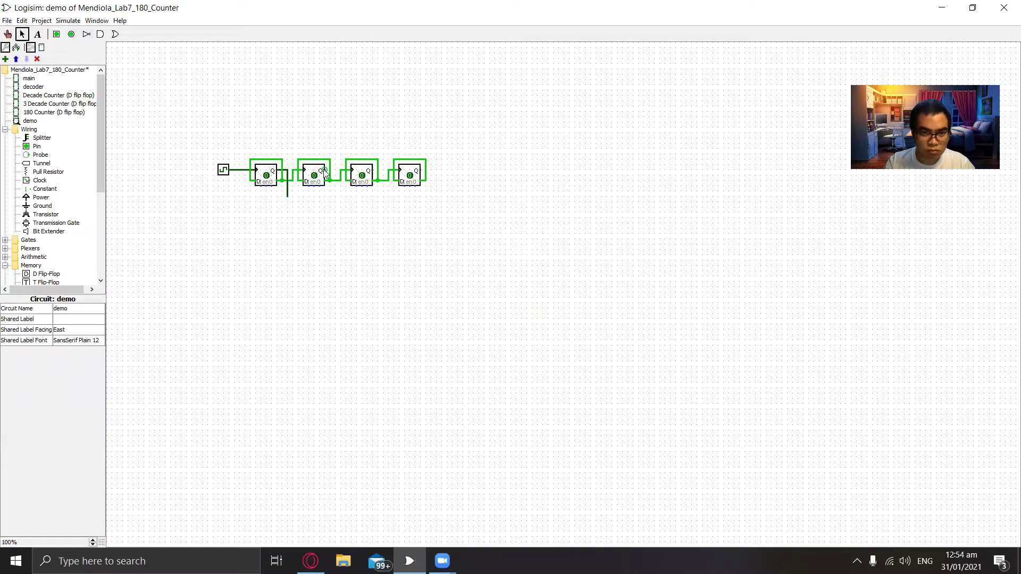
Route the Q outputs of the four flip-flops down into four adjacent vertical wires below the counter.
{"action": "left_click_drag", "start_coordinate": [288, 197], "coordinate": [319, 234]}
{"action": "left_click_drag", "start_coordinate": [383, 197], "coordinate": [324, 208]}
{"action": "left_click_drag", "start_coordinate": [325, 207], "coordinate": [324, 234]}
{"action": "left_click_drag", "start_coordinate": [315, 198], "coordinate": [330, 237]}
{"action": "left_click_drag", "start_coordinate": [325, 214], "coordinate": [335, 234]}
{"action": "left_click", "coordinate": [394, 224]}
{"action": "left_click_drag", "start_coordinate": [393, 223], "coordinate": [341, 224]}
{"action": "left_click_drag", "start_coordinate": [340, 223], "coordinate": [340, 234]}
{"action": "left_click_drag", "start_coordinate": [263, 202], "coordinate": [442, 245]}
{"action": "left_click_drag", "start_coordinate": [310, 223], "coordinate": [310, 233]}
{"action": "key", "text": "ctrl+z"}
{"action": "left_click_drag", "start_coordinate": [266, 201], "coordinate": [442, 243]}
{"action": "left_click_drag", "start_coordinate": [335, 234], "coordinate": [341, 255]}
{"action": "left_click", "coordinate": [408, 275]}
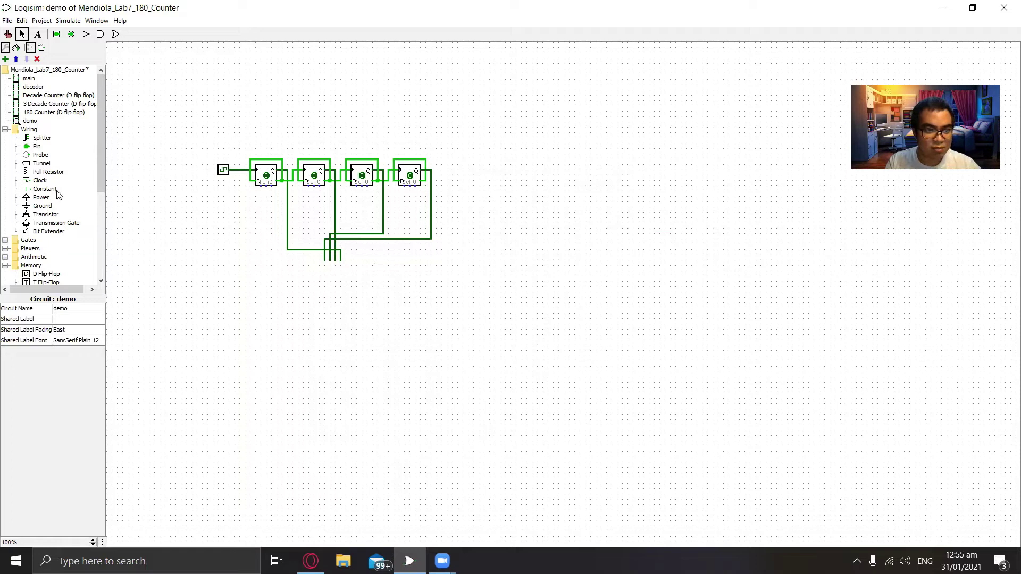
Place a push button below the clock to serve as the counter's reset.
{"action": "scroll", "coordinate": [54, 202], "scroll_direction": "down", "scroll_amount": 6}
{"action": "left_click", "coordinate": [26, 214]}
{"action": "left_click", "coordinate": [229, 207]}
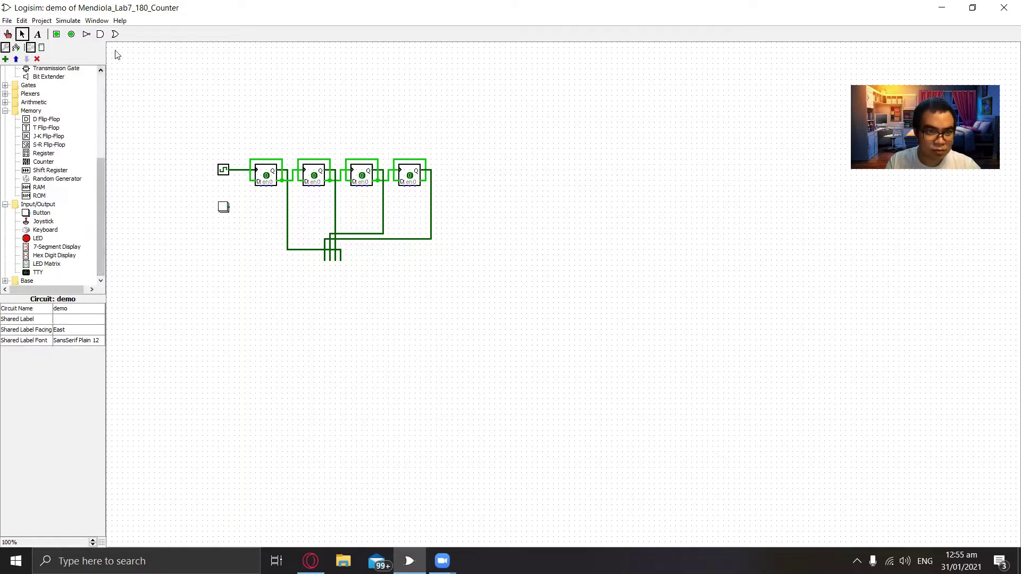
Place a narrow two-input OR gate facing north directly below the first flip-flop.
{"action": "left_click", "coordinate": [115, 35]}
{"action": "left_click", "coordinate": [229, 272]}
{"action": "left_click", "coordinate": [69, 341]}
{"action": "left_click", "coordinate": [69, 350]}
{"action": "left_click", "coordinate": [70, 309]}
{"action": "left_click_drag", "start_coordinate": [229, 272], "coordinate": [271, 186]}
Duplicate the OR gate under the other three flip-flops and wire the button to one input of each gate.
{"action": "left_click_drag", "start_coordinate": [223, 207], "coordinate": [281, 217]}
{"action": "key", "text": "ctrl+d"}
{"action": "left_click_drag", "start_coordinate": [276, 211], "coordinate": [318, 205]}
{"action": "left_click_drag", "start_coordinate": [251, 187], "coordinate": [414, 203]}
{"action": "key", "text": "ctrl+d"}
{"action": "left_click", "coordinate": [411, 226]}
{"action": "left_click_drag", "start_coordinate": [266, 213], "coordinate": [410, 213]}
Place an output pin below the counter and set it to face north.
{"action": "left_click", "coordinate": [72, 36]}
{"action": "left_click", "coordinate": [288, 288]}
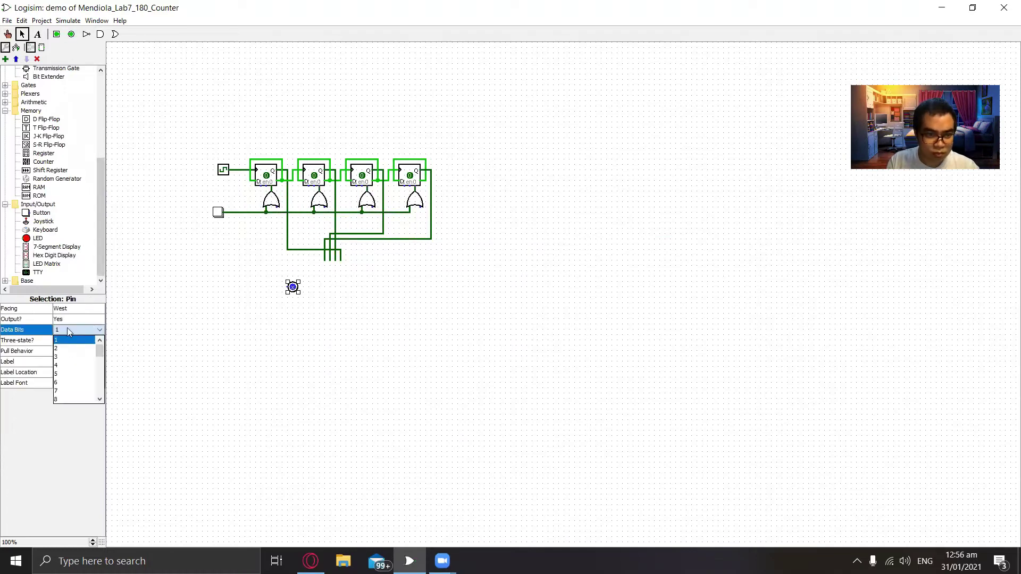
{"action": "left_click", "coordinate": [69, 309]}
{"action": "left_click", "coordinate": [69, 318]}
Duplicate the output pin into a row of four and connect them to the Q output wires.
{"action": "key", "text": "ctrl+d"}
{"action": "left_click_drag", "start_coordinate": [293, 299], "coordinate": [299, 293]}
{"action": "key", "text": "ctrl+d"}
{"action": "mouse_move", "coordinate": [224, 274]}
{"action": "left_mouse_down"}
{"action": "mouse_move", "coordinate": [310, 302]}
{"action": "mouse_move", "coordinate": [320, 293]}
{"action": "left_mouse_up"}
{"action": "left_click_drag", "start_coordinate": [280, 285], "coordinate": [327, 302]}
{"action": "mouse_move", "coordinate": [321, 293]}
{"action": "left_mouse_down"}
{"action": "mouse_move", "coordinate": [348, 277]}
{"action": "mouse_move", "coordinate": [314, 272]}
{"action": "mouse_move", "coordinate": [347, 270]}
{"action": "left_mouse_up"}
{"action": "left_click", "coordinate": [367, 293]}
Shift the clock outward so it lines up above the reset button.
{"action": "left_click_drag", "start_coordinate": [226, 174], "coordinate": [221, 175]}
{"action": "left_click", "coordinate": [231, 142]}
{"action": "left_click_drag", "start_coordinate": [302, 257], "coordinate": [365, 290]}
{"action": "left_click", "coordinate": [463, 308]}
Place an AND gate with narrow size, facing west, with 2 inputs.
{"action": "left_click", "coordinate": [100, 35]}
{"action": "left_click", "coordinate": [266, 278]}
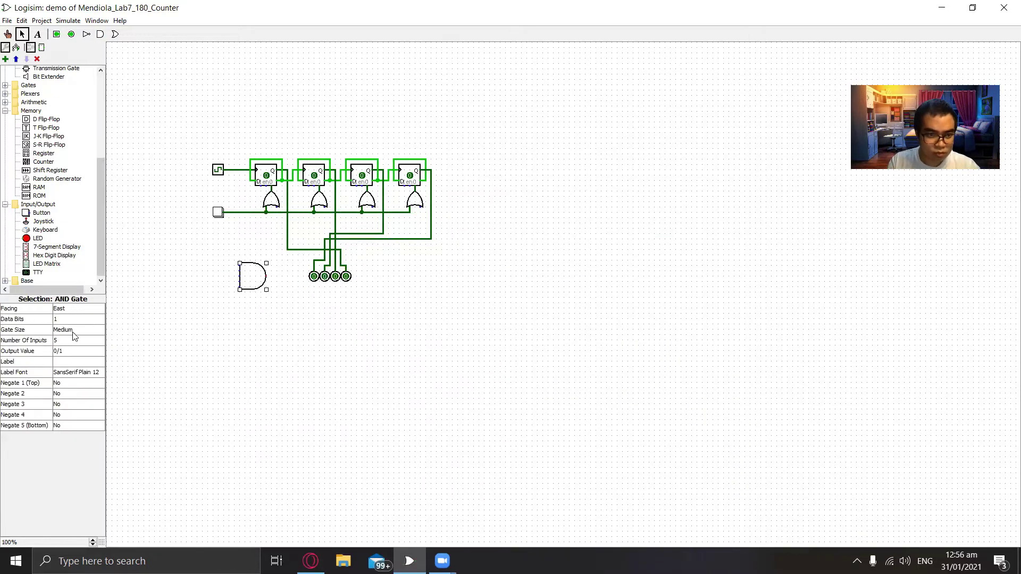
{"action": "left_click", "coordinate": [72, 330]}
{"action": "left_click", "coordinate": [71, 339]}
{"action": "left_click", "coordinate": [69, 309]}
{"action": "left_click", "coordinate": [68, 343]}
{"action": "left_click", "coordinate": [61, 342]}
{"action": "left_click", "coordinate": [62, 352]}
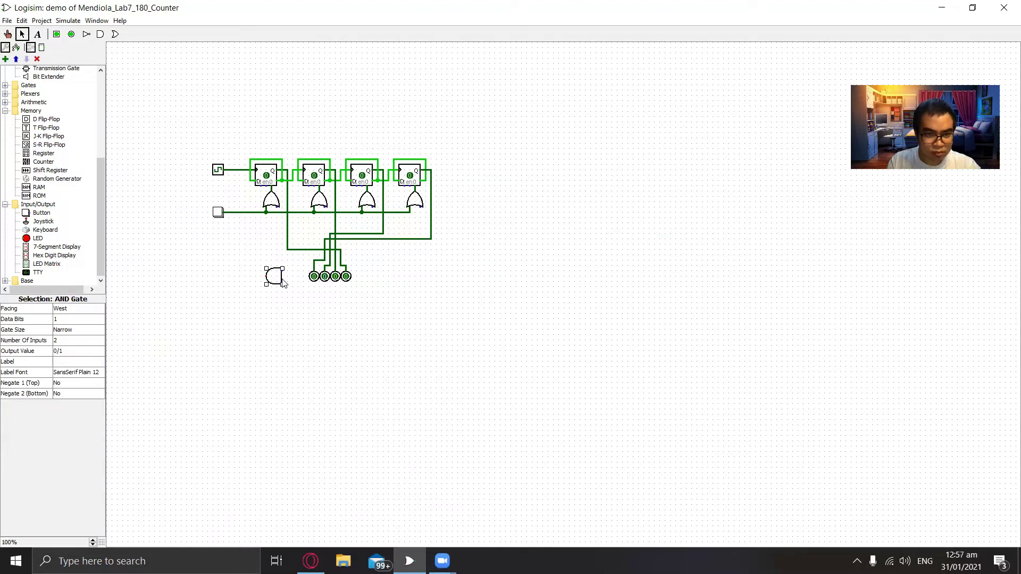
Position the AND gate just below the first OR gate and move the four output pins further down.
{"action": "left_click_drag", "start_coordinate": [282, 282], "coordinate": [277, 250]}
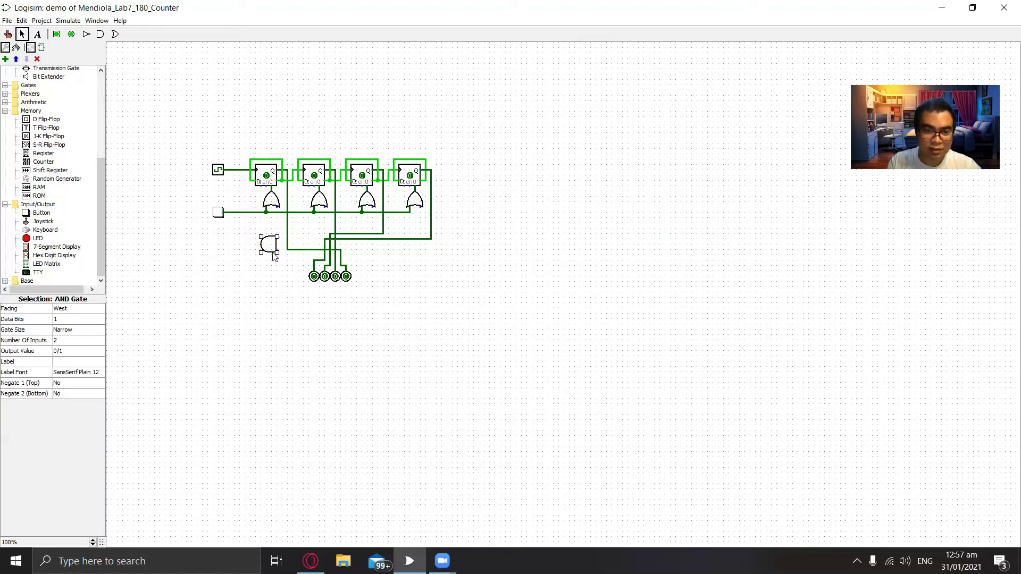
{"action": "mouse_move", "coordinate": [270, 245]}
{"action": "left_mouse_down"}
{"action": "mouse_move", "coordinate": [265, 251]}
{"action": "mouse_move", "coordinate": [271, 231]}
{"action": "left_mouse_up"}
{"action": "left_click_drag", "start_coordinate": [304, 228], "coordinate": [357, 287]}
{"action": "left_click_drag", "start_coordinate": [345, 281], "coordinate": [345, 324]}
Wire the second and fourth Q outputs into the AND gate and its output to the free input of every OR gate.
{"action": "left_click", "coordinate": [310, 227]}
{"action": "mouse_move", "coordinate": [282, 224]}
{"action": "left_mouse_down"}
{"action": "mouse_move", "coordinate": [437, 256]}
{"action": "mouse_move", "coordinate": [389, 251]}
{"action": "mouse_move", "coordinate": [335, 224]}
{"action": "mouse_move", "coordinate": [431, 234]}
{"action": "mouse_move", "coordinate": [251, 219]}
{"action": "left_mouse_up"}
{"action": "left_click", "coordinate": [297, 230]}
{"action": "mouse_move", "coordinate": [251, 219]}
{"action": "left_mouse_down"}
{"action": "mouse_move", "coordinate": [419, 219]}
{"action": "mouse_move", "coordinate": [420, 208]}
{"action": "left_mouse_up"}
{"action": "left_click_drag", "start_coordinate": [373, 208], "coordinate": [374, 215]}
Switch to the Poke tool and enable automatic clock ticks for the simulation.
{"action": "left_click", "coordinate": [7, 34]}
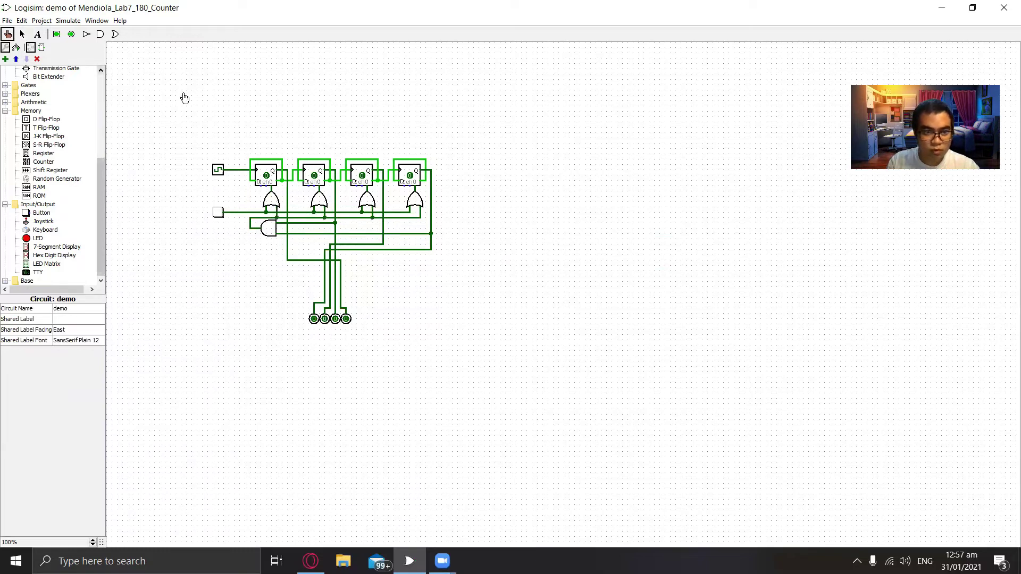
{"action": "left_click", "coordinate": [63, 20]}
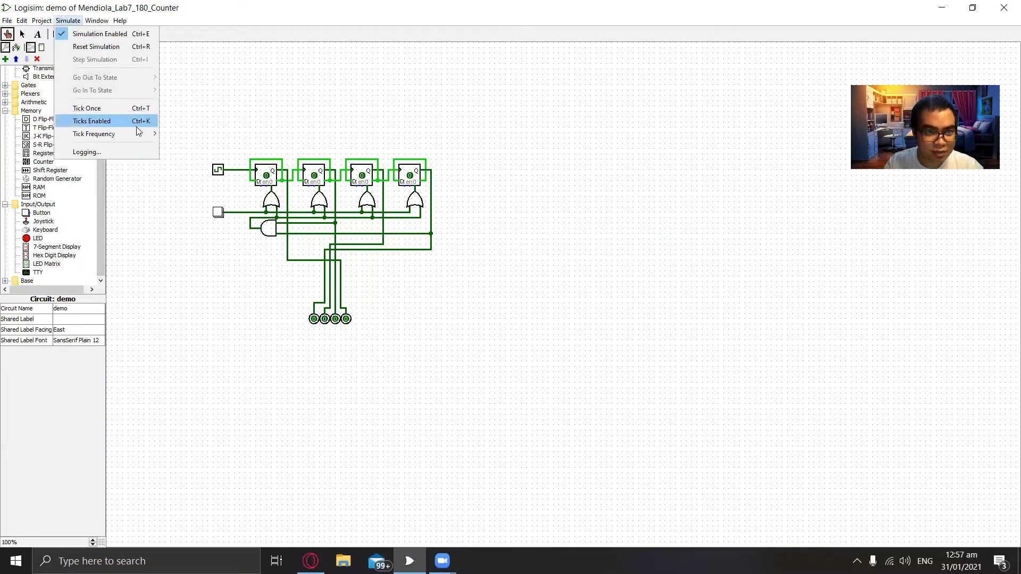
{"action": "mouse_move", "coordinate": [139, 133]}
{"action": "left_click", "coordinate": [183, 247]}
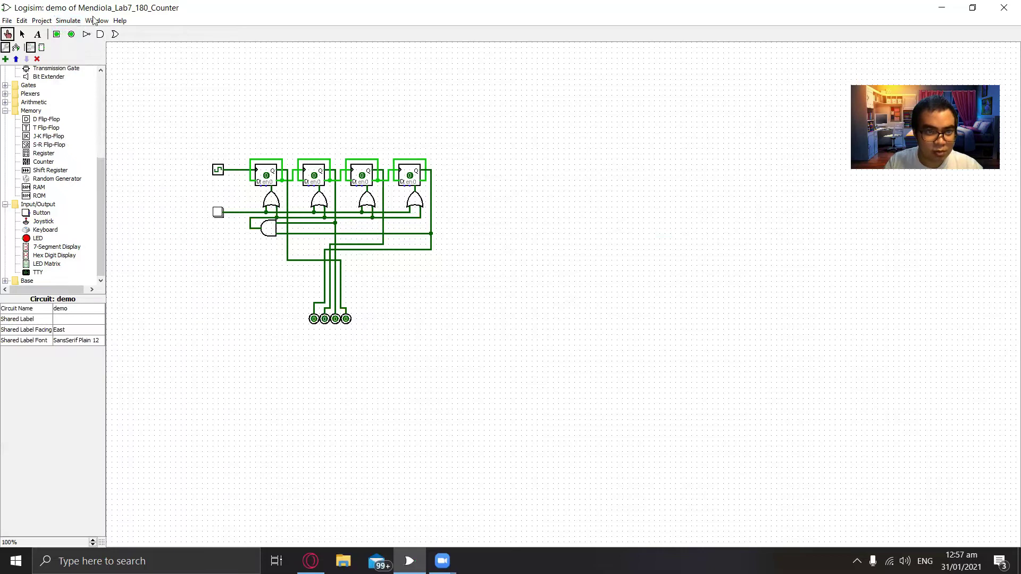
{"action": "left_click", "coordinate": [68, 20]}
{"action": "left_click", "coordinate": [122, 122]}
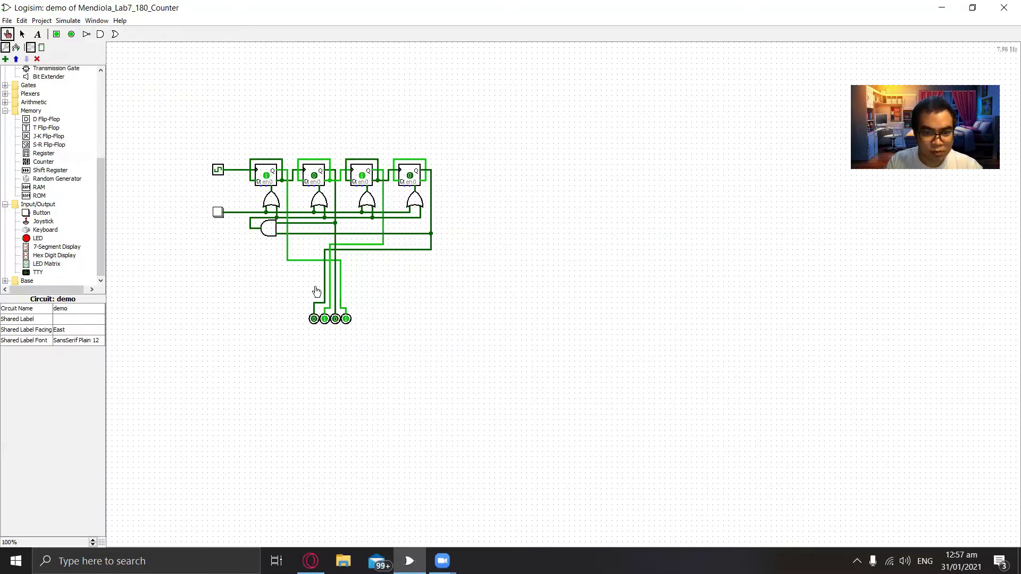
Set the tick frequency to 2 Hz and reset the counter with its button.
{"action": "left_click", "coordinate": [68, 20]}
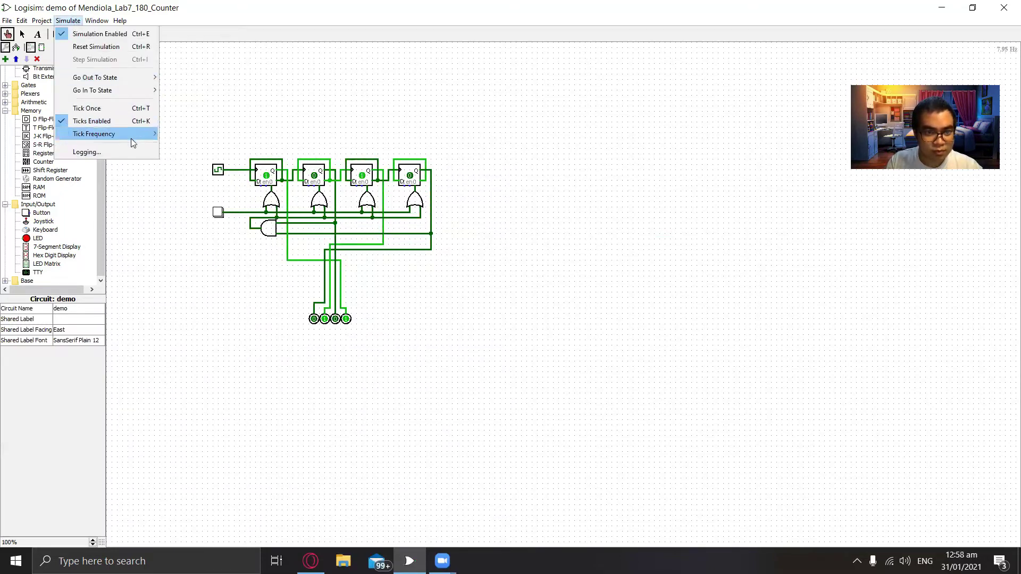
{"action": "mouse_move", "coordinate": [133, 134]}
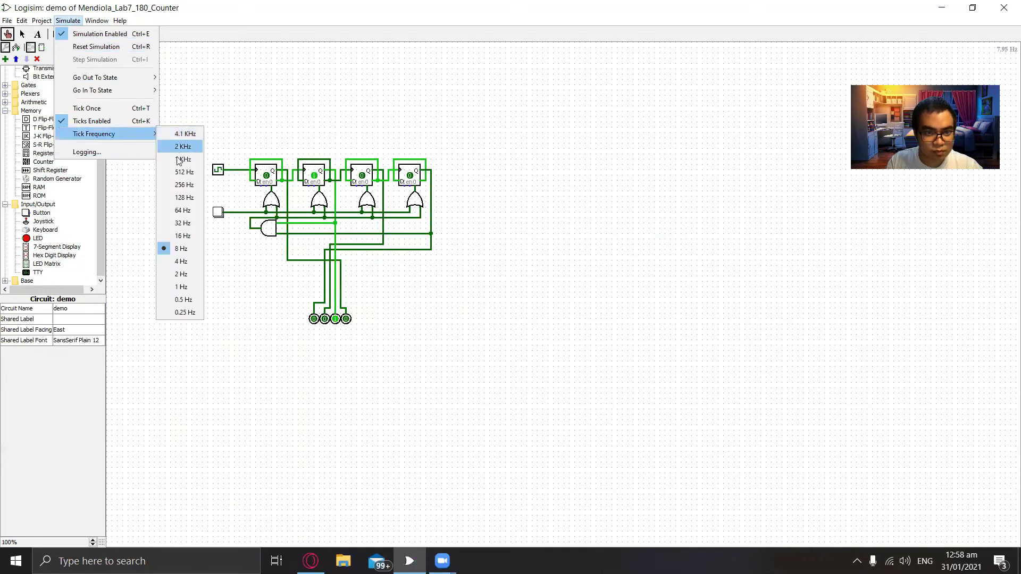
{"action": "left_click", "coordinate": [180, 274]}
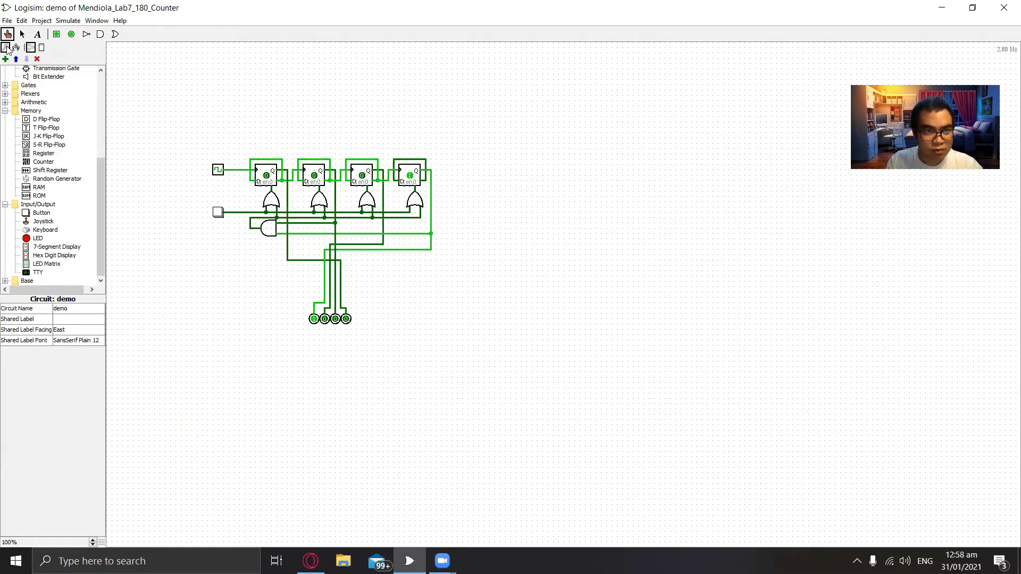
{"action": "left_click", "coordinate": [219, 213]}
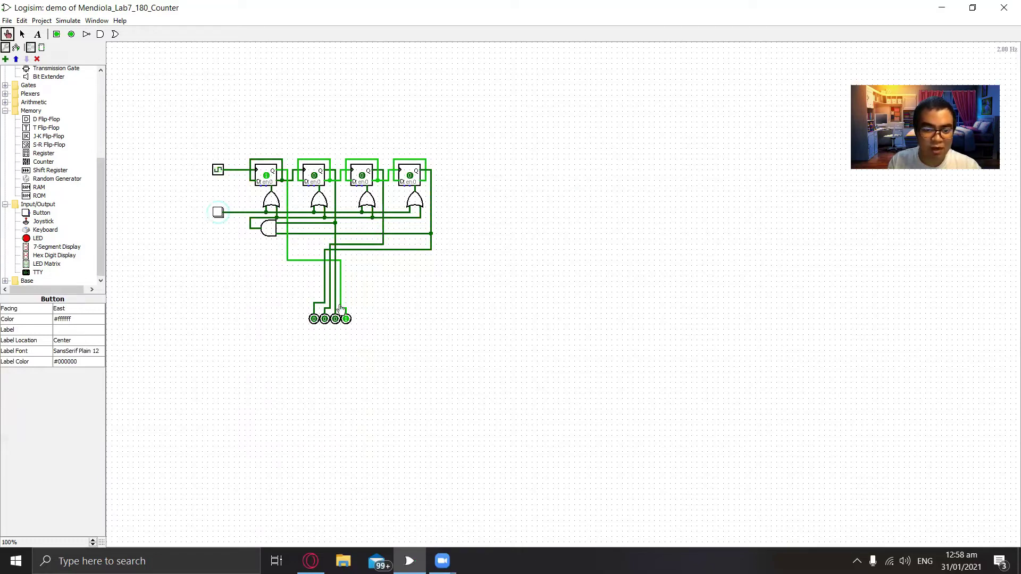
Add the text label "0 to 9" beside the output pins.
{"action": "left_click", "coordinate": [22, 34]}
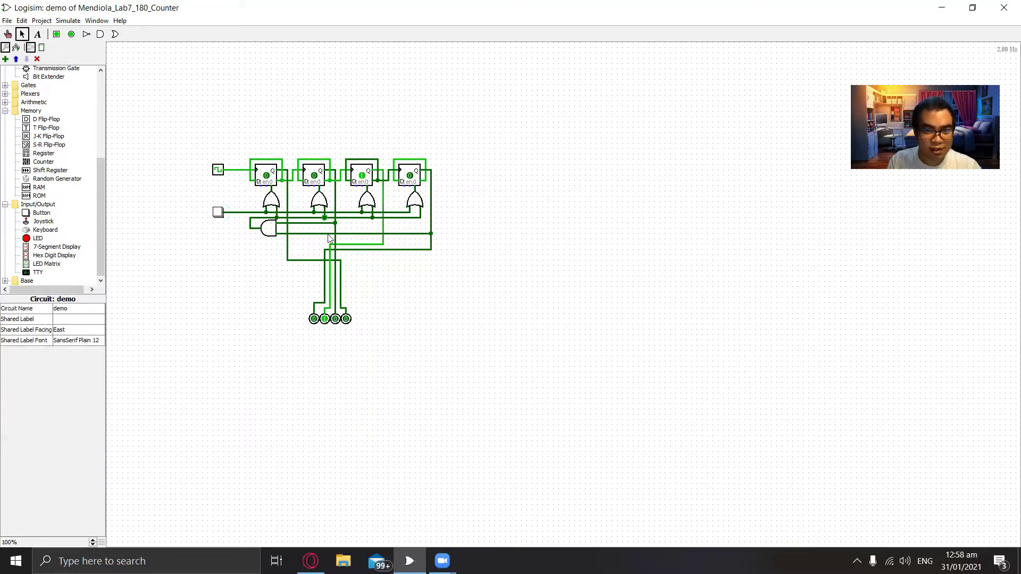
{"action": "key", "text": "ctrl+3"}
{"action": "left_click", "coordinate": [375, 318]}
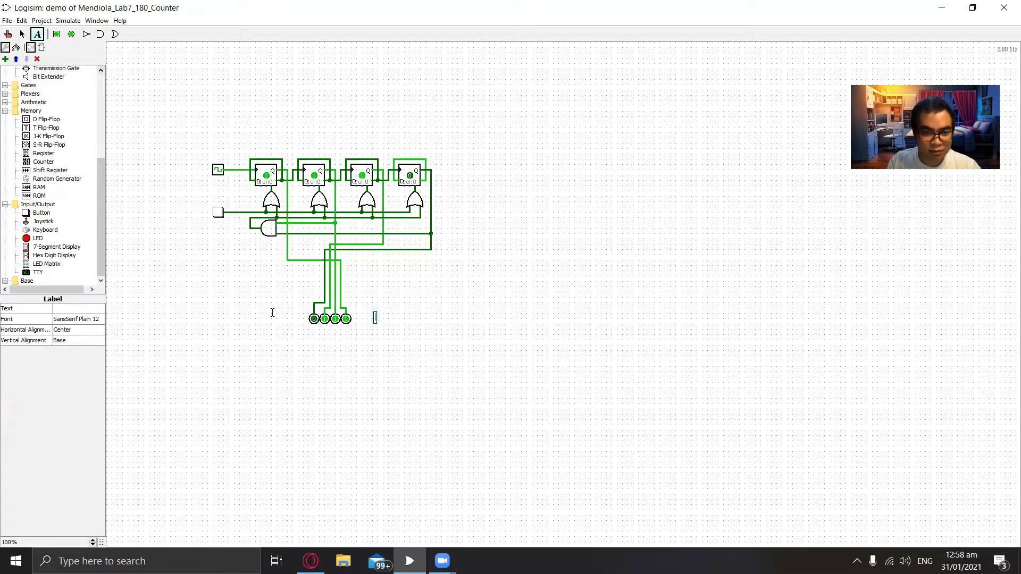
{"action": "left_click", "coordinate": [96, 308]}
{"action": "type", "text": "0 to 9"}
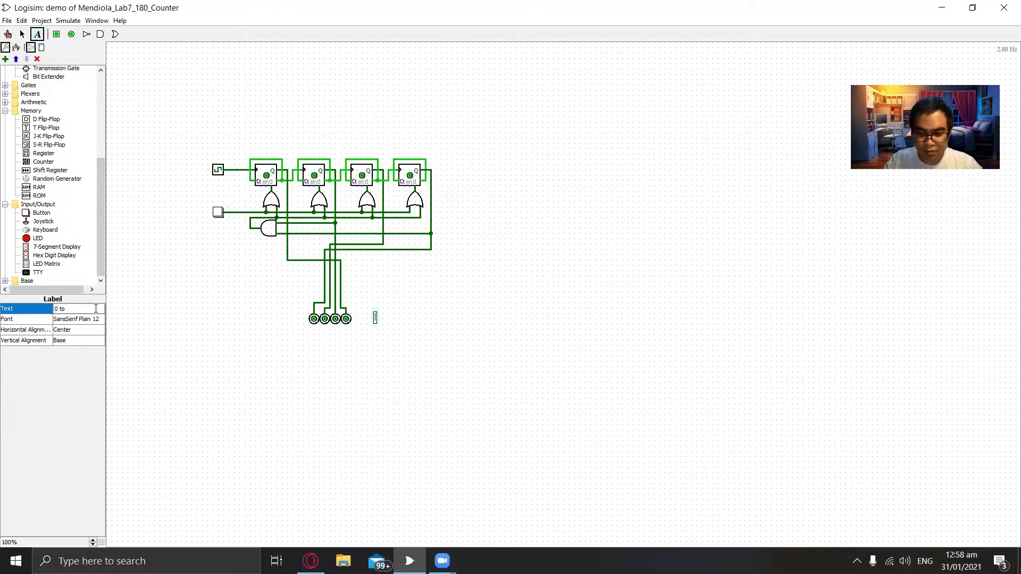
{"action": "key", "text": "Return"}
{"action": "left_click", "coordinate": [537, 352]}
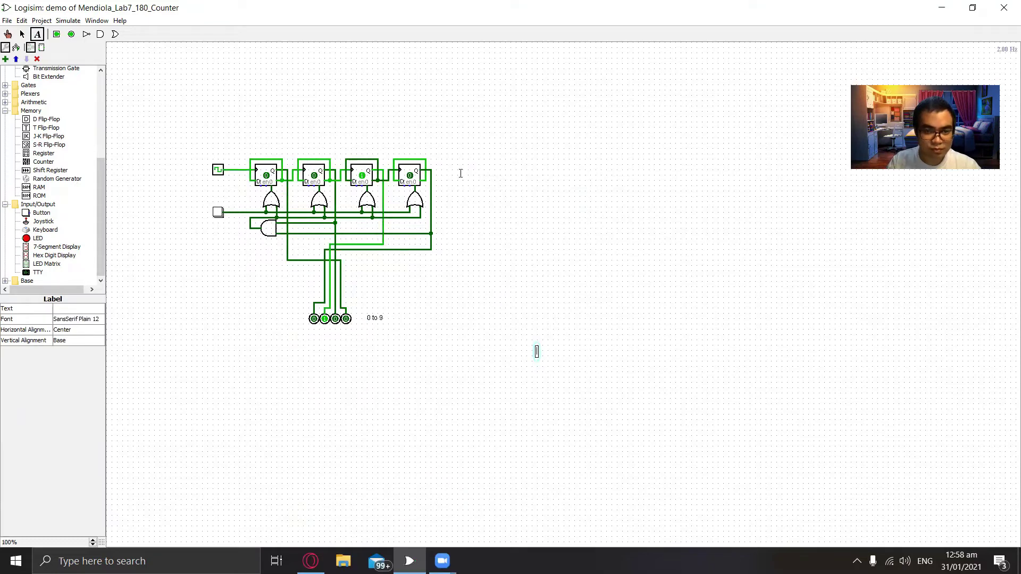
Undo the "0 to 9" label and return to the Edit tool.
{"action": "left_click", "coordinate": [22, 34]}
{"action": "key", "text": "ctrl+z"}
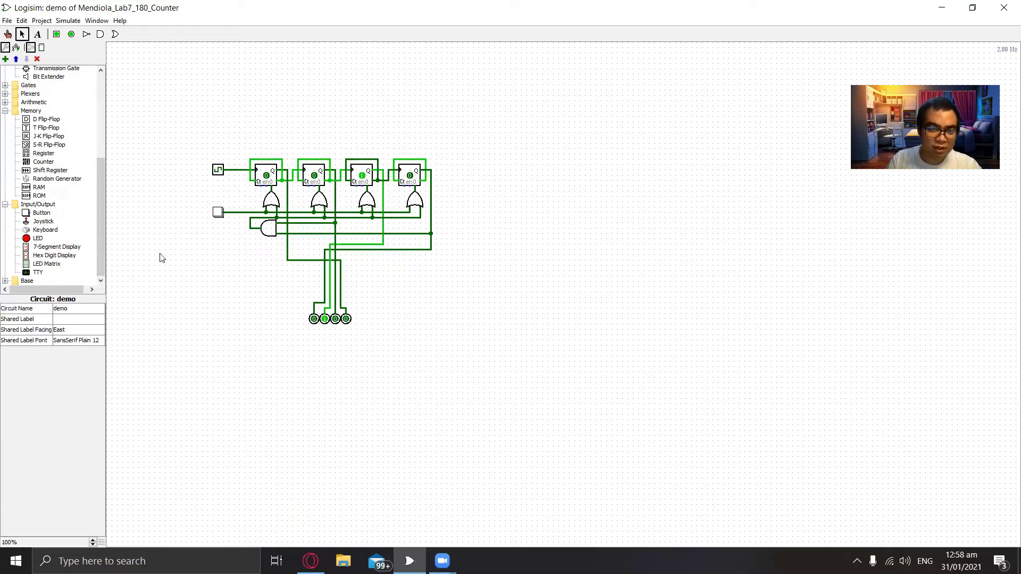
{"action": "left_click", "coordinate": [40, 36]}
{"action": "left_click", "coordinate": [23, 35]}
Select the whole decade counter and move it toward the right side of the canvas.
{"action": "left_click_drag", "start_coordinate": [183, 140], "coordinate": [458, 343]}
{"action": "left_click_drag", "start_coordinate": [367, 201], "coordinate": [702, 163]}
{"action": "left_click", "coordinate": [177, 169]}
Copy the entire decade counter and place the pasted copy to the left of the original.
{"action": "left_click_drag", "start_coordinate": [518, 98], "coordinate": [776, 296]}
{"action": "key", "text": "ctrl+c"}
{"action": "key", "text": "ctrl+v"}
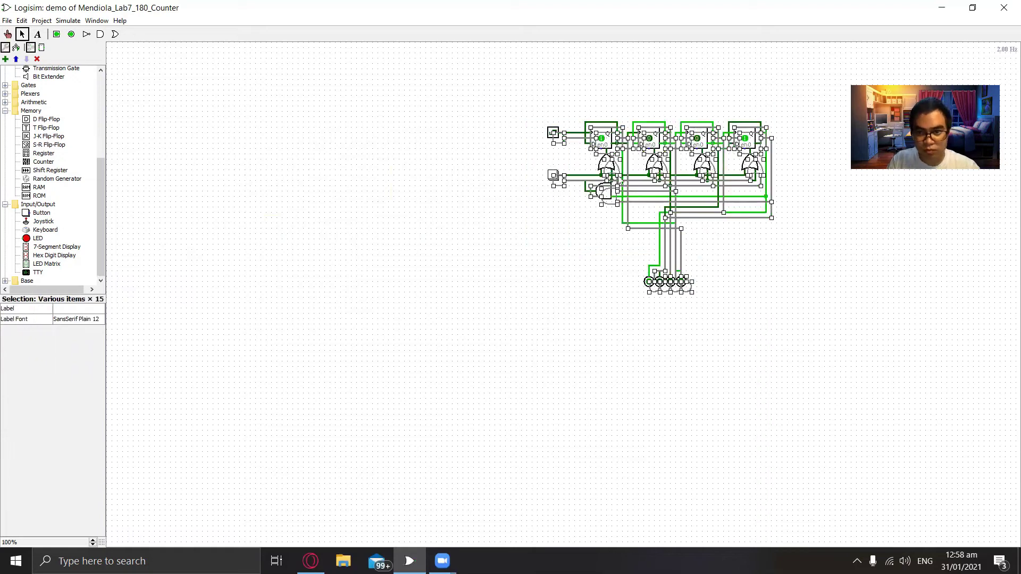
{"action": "left_click_drag", "start_coordinate": [610, 198], "coordinate": [382, 194]}
{"action": "left_click_drag", "start_coordinate": [309, 102], "coordinate": [544, 299]}
{"action": "left_click_drag", "start_coordinate": [381, 192], "coordinate": [375, 192]}
{"action": "left_click", "coordinate": [313, 111]}
Paste a third decade counter and arrange all three side by side in one row.
{"action": "key", "text": "ctrl+v"}
{"action": "left_click_drag", "start_coordinate": [598, 199], "coordinate": [176, 326]}
{"action": "left_click_drag", "start_coordinate": [264, 66], "coordinate": [675, 201]}
{"action": "left_click_drag", "start_coordinate": [120, 244], "coordinate": [367, 434]}
{"action": "left_click_drag", "start_coordinate": [326, 309], "coordinate": [326, 383]}
{"action": "left_click_drag", "start_coordinate": [281, 92], "coordinate": [798, 301]}
{"action": "left_click_drag", "start_coordinate": [653, 143], "coordinate": [737, 202]}
{"action": "left_click_drag", "start_coordinate": [117, 305], "coordinate": [372, 511]}
{"action": "left_click_drag", "start_coordinate": [326, 351], "coordinate": [358, 201]}
Delete the clocks of the left and middle counters, keeping the clock of the right counter.
{"action": "left_click", "coordinate": [170, 191]}
{"action": "key", "text": "Delete"}
{"action": "left_click", "coordinate": [409, 191]}
{"action": "key", "text": "Delete"}
{"action": "key", "text": "ctrl+z"}
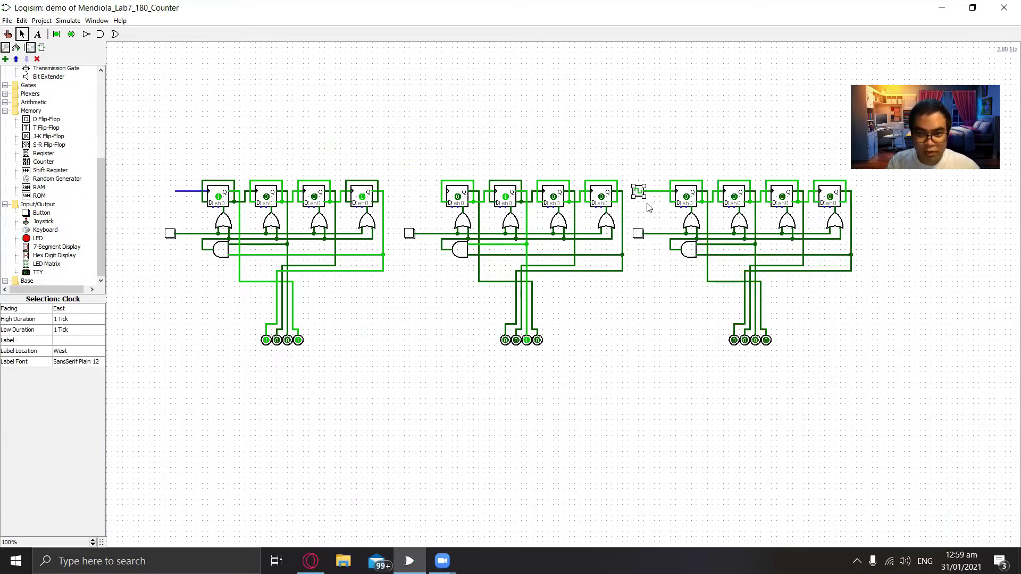
{"action": "left_click", "coordinate": [451, 114]}
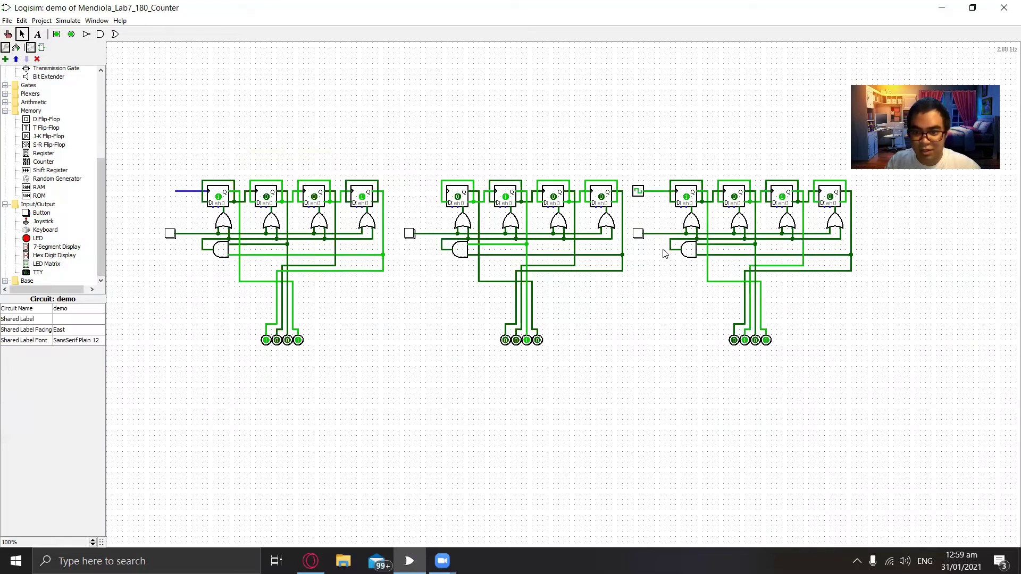
Wire the AND outputs of the right and middle counters to the clock input of the counter on their left, and delete the leftover clock wire.
{"action": "mouse_move", "coordinate": [670, 249]}
{"action": "left_mouse_down"}
{"action": "mouse_move", "coordinate": [656, 177]}
{"action": "mouse_move", "coordinate": [445, 177]}
{"action": "mouse_move", "coordinate": [435, 195]}
{"action": "left_mouse_up"}
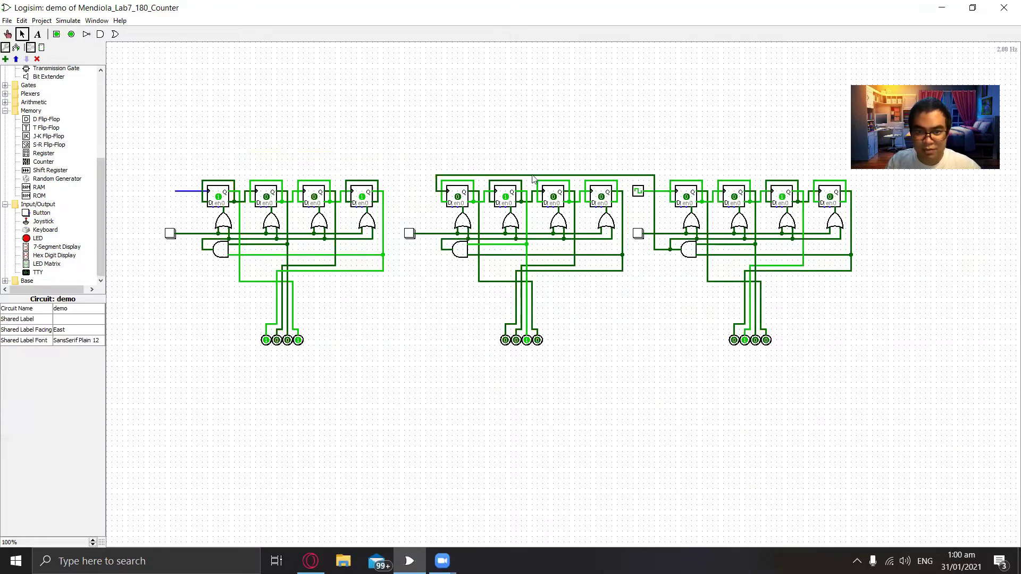
{"action": "left_click_drag", "start_coordinate": [445, 252], "coordinate": [196, 190]}
{"action": "left_click", "coordinate": [184, 192]}
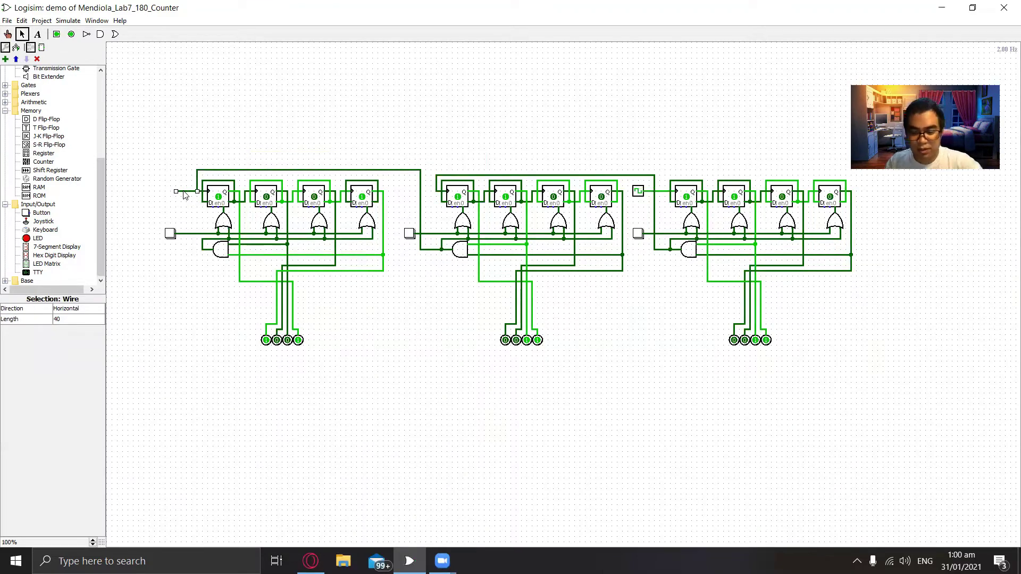
{"action": "key", "text": "Delete"}
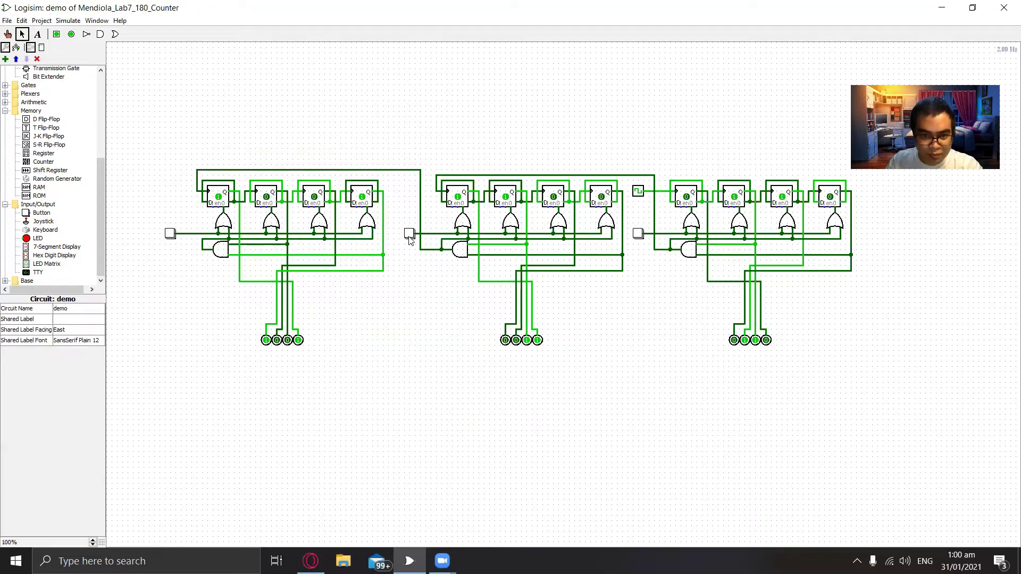
Delete the middle and right counters' buttons and connect their reset lines to the left counter's button.
{"action": "left_click", "coordinate": [410, 234]}
{"action": "key", "text": "Delete"}
{"action": "left_click", "coordinate": [638, 235]}
{"action": "key", "text": "Delete"}
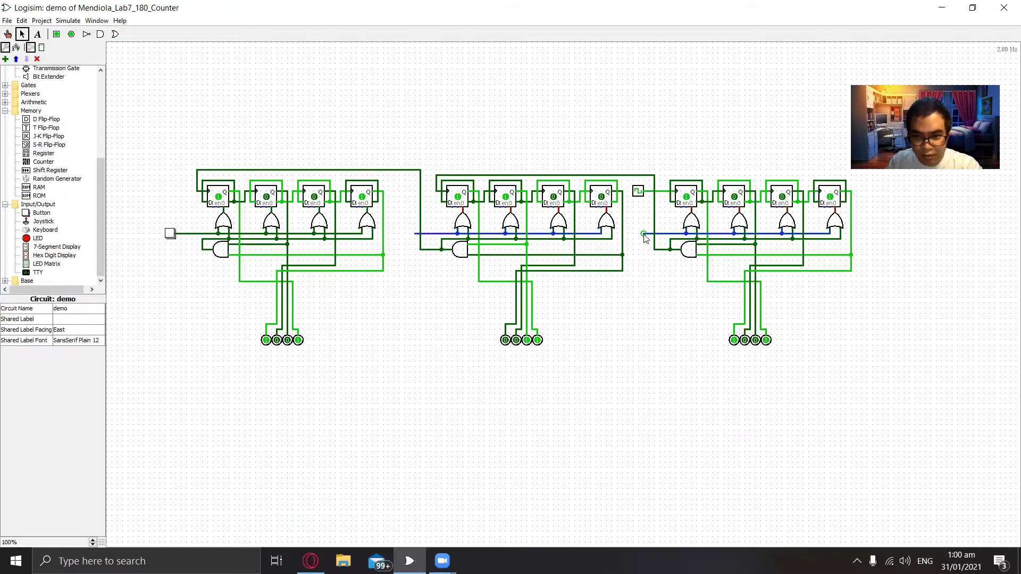
{"action": "left_click_drag", "start_coordinate": [645, 234], "coordinate": [605, 237]}
{"action": "left_click_drag", "start_coordinate": [521, 239], "coordinate": [365, 238]}
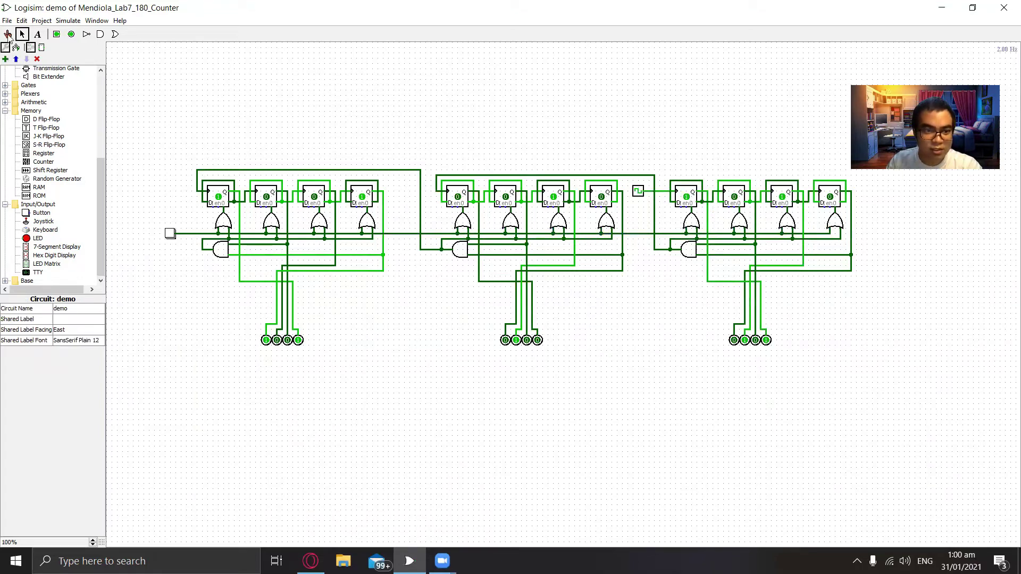
Reset all three counters with the shared button and move the clock to the far left below that button.
{"action": "left_click", "coordinate": [8, 34]}
{"action": "left_click", "coordinate": [169, 234]}
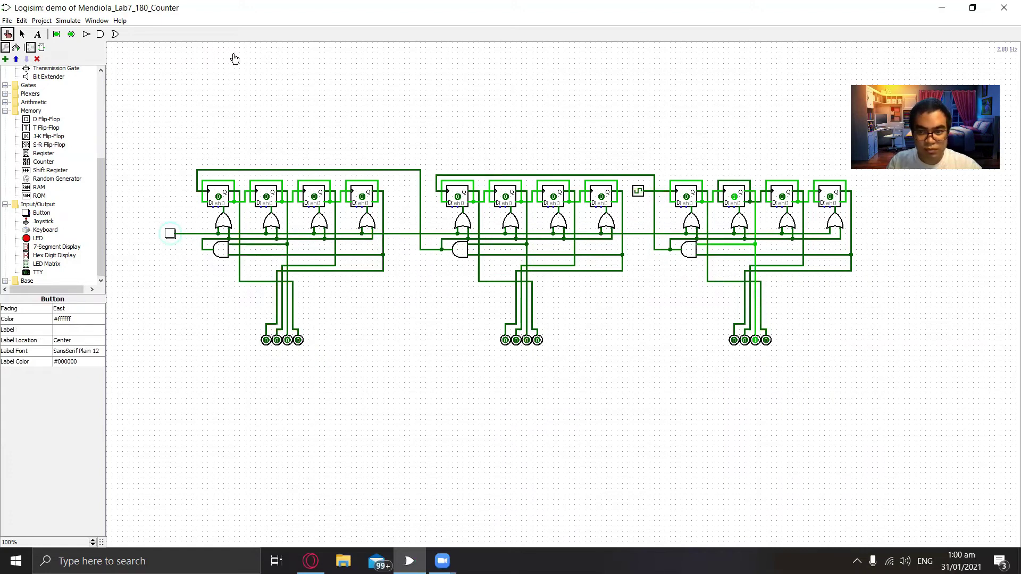
{"action": "left_click", "coordinate": [22, 34]}
{"action": "left_click", "coordinate": [638, 191]}
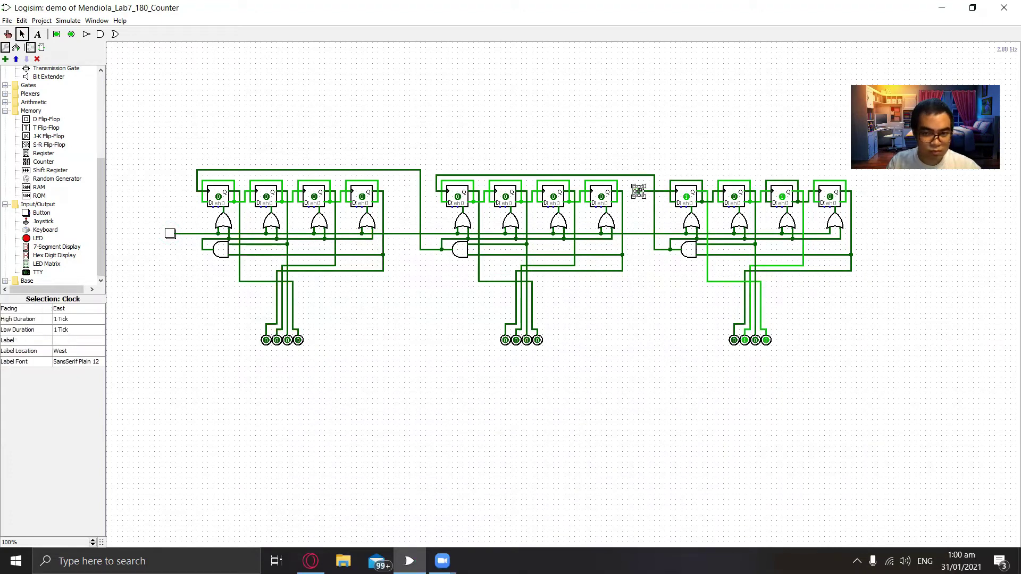
{"action": "left_click_drag", "start_coordinate": [638, 191], "coordinate": [173, 305]}
{"action": "left_click", "coordinate": [190, 369]}
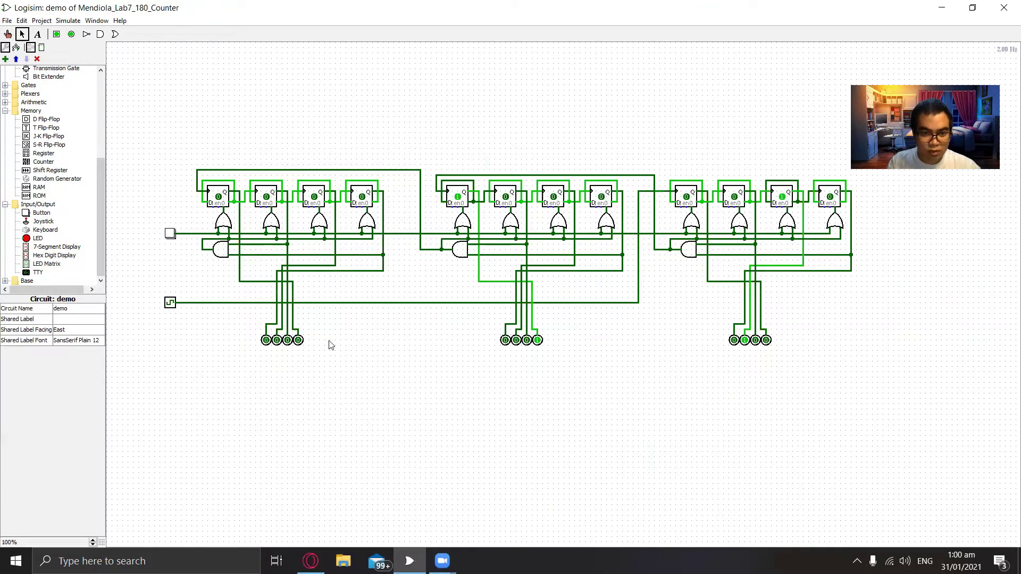
Open the decoder circuit and examine its gate network for the numbers 0 to 9.
{"action": "scroll", "coordinate": [42, 133], "scroll_direction": "up", "scroll_amount": 6}
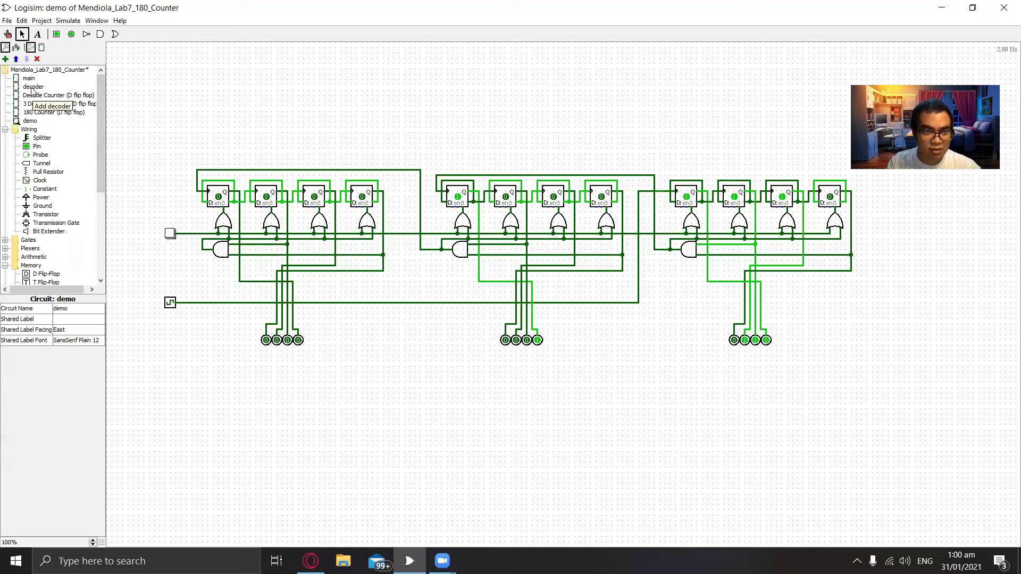
{"action": "double_click", "coordinate": [32, 87]}
{"action": "scroll", "coordinate": [291, 189], "scroll_direction": "down", "scroll_amount": 2}
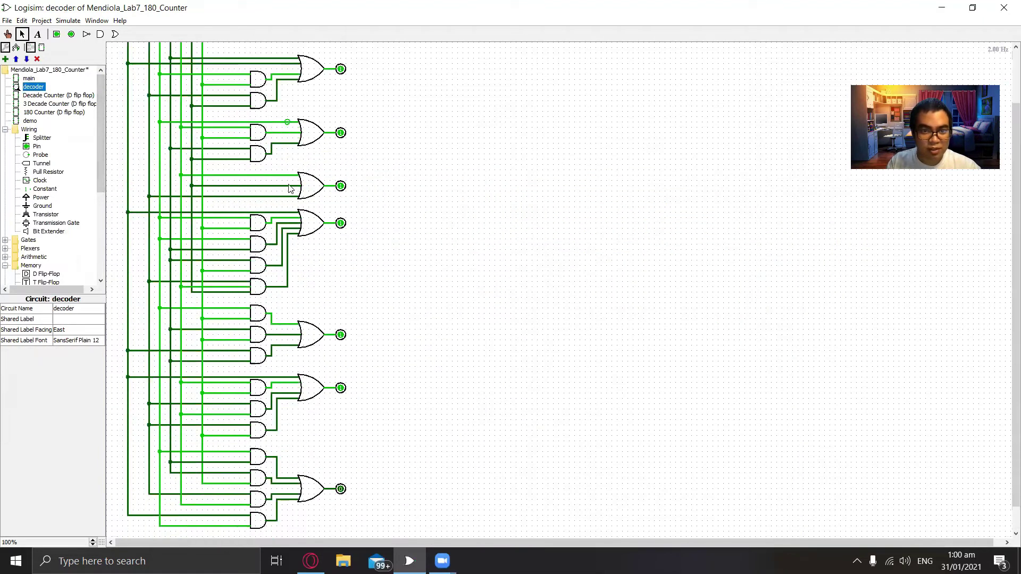
{"action": "scroll", "coordinate": [266, 189], "scroll_direction": "down", "scroll_amount": 1}
{"action": "scroll", "coordinate": [111, 174], "scroll_direction": "up", "scroll_amount": 3}
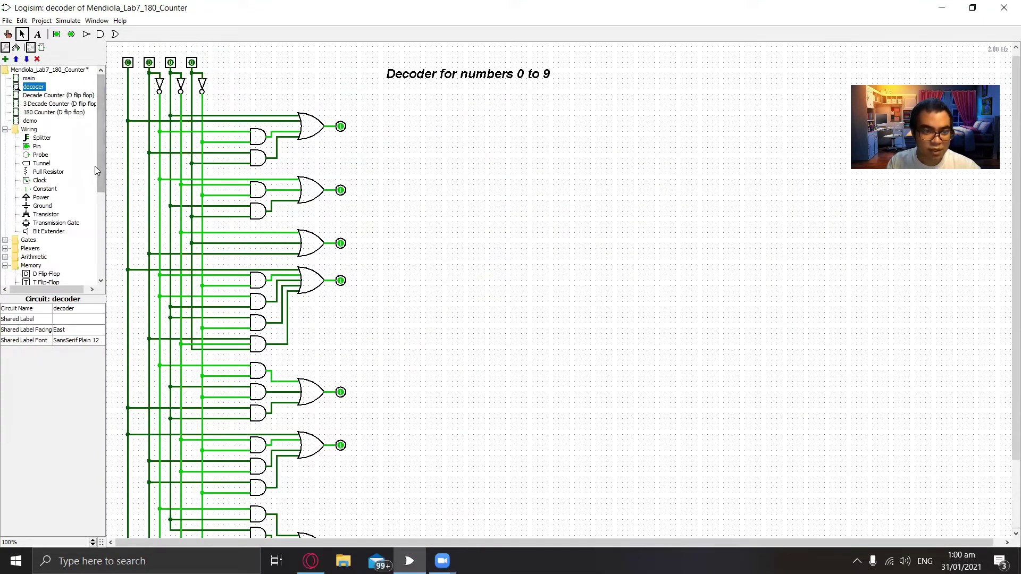
Return to the demo circuit and delete the four output pins below each of the three counters.
{"action": "double_click", "coordinate": [29, 120]}
{"action": "left_click_drag", "start_coordinate": [249, 319], "coordinate": [351, 361]}
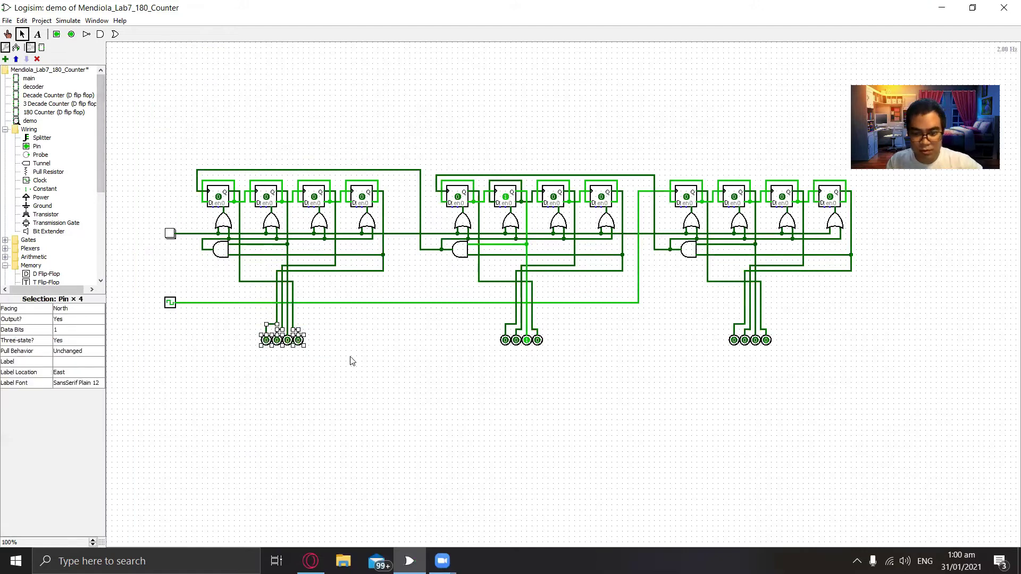
{"action": "key", "text": "Delete"}
{"action": "left_click_drag", "start_coordinate": [491, 317], "coordinate": [557, 347]}
{"action": "key", "text": "Delete"}
{"action": "left_click_drag", "start_coordinate": [702, 322], "coordinate": [795, 349]}
{"action": "key", "text": "Delete"}
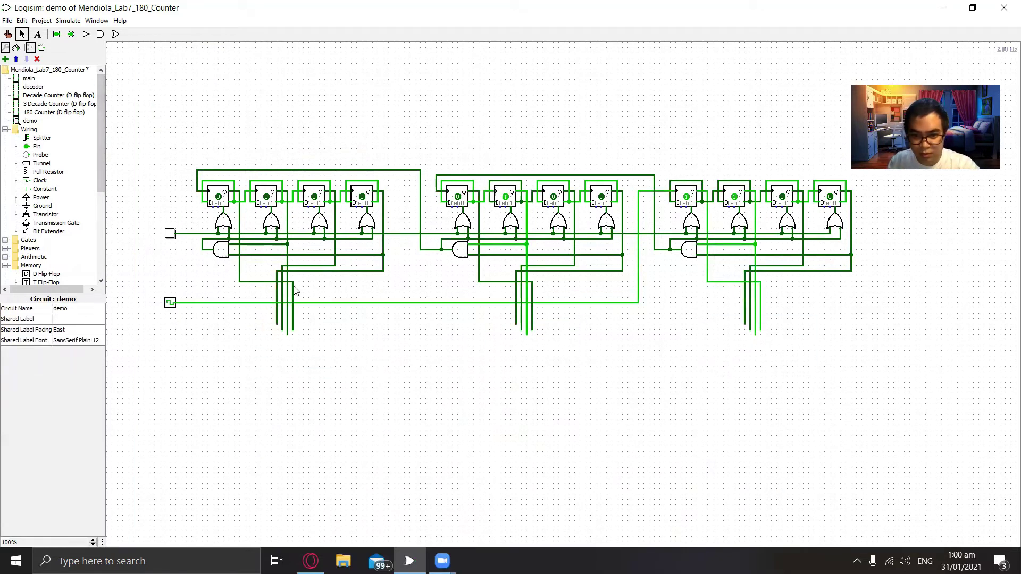
Place one decoder subcircuit below each of the three counters so its inputs meet the four counter output lines.
{"action": "left_click", "coordinate": [27, 87]}
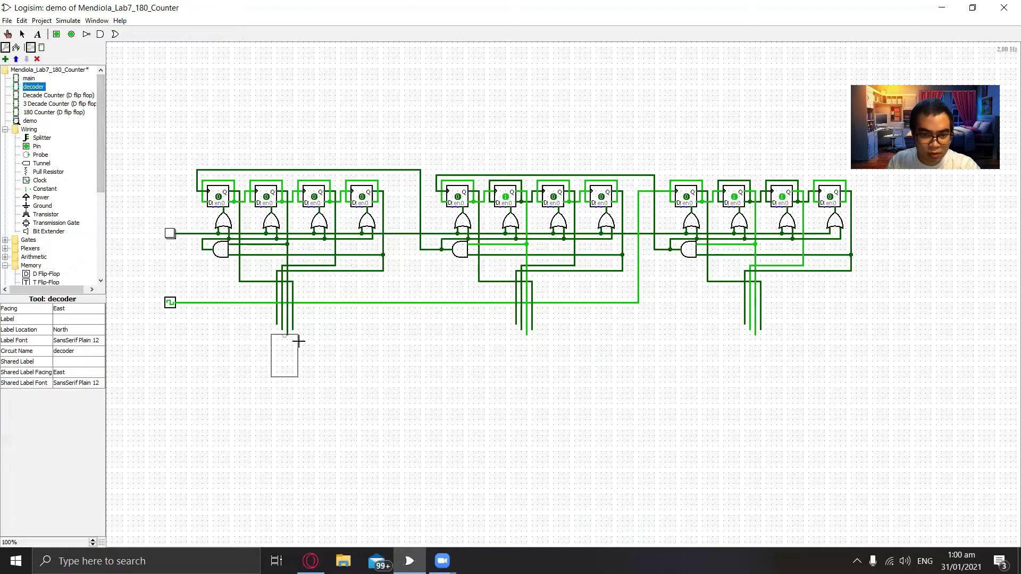
{"action": "left_click", "coordinate": [298, 335]}
{"action": "left_click", "coordinate": [33, 87]}
{"action": "left_click", "coordinate": [537, 335]}
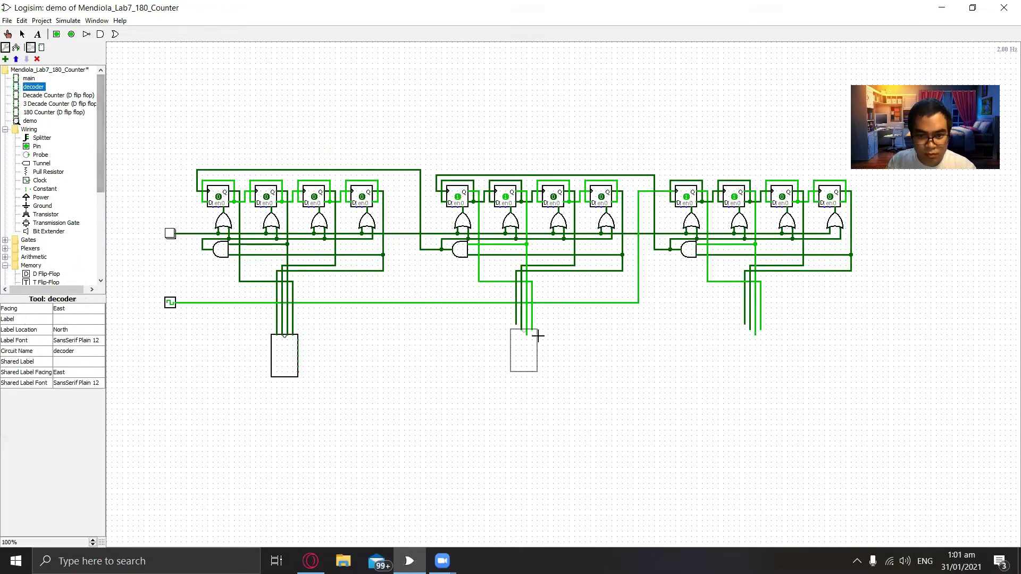
{"action": "left_click", "coordinate": [33, 87]}
{"action": "left_click", "coordinate": [766, 335]}
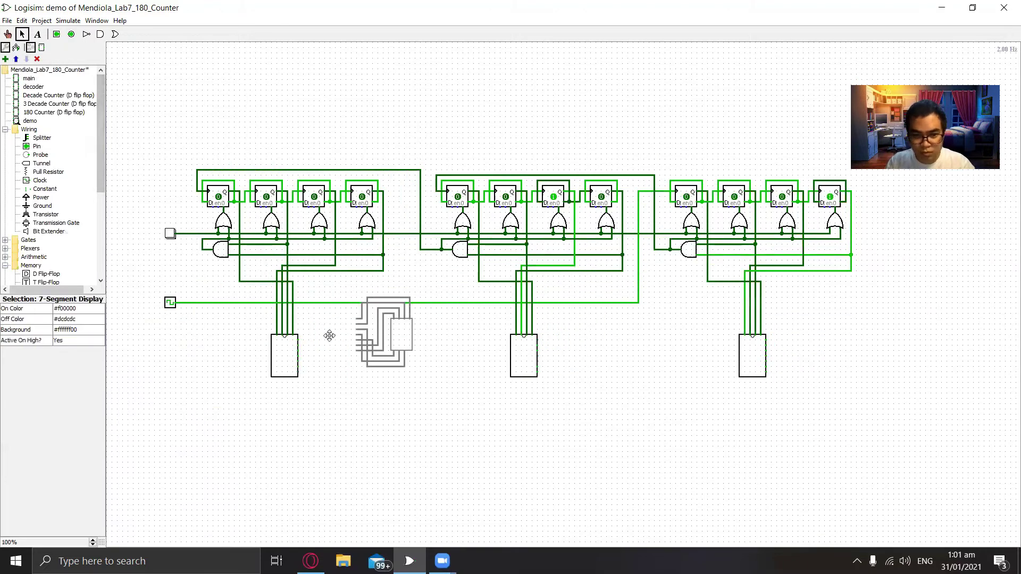
Place a wired 7-segment display at the outputs of each decoder and reset the counters with the shared button.
{"action": "left_click", "coordinate": [343, 364]}
{"action": "left_click", "coordinate": [583, 364]}
{"action": "left_click_drag", "start_coordinate": [817, 364], "coordinate": [812, 363]}
{"action": "left_click", "coordinate": [8, 34]}
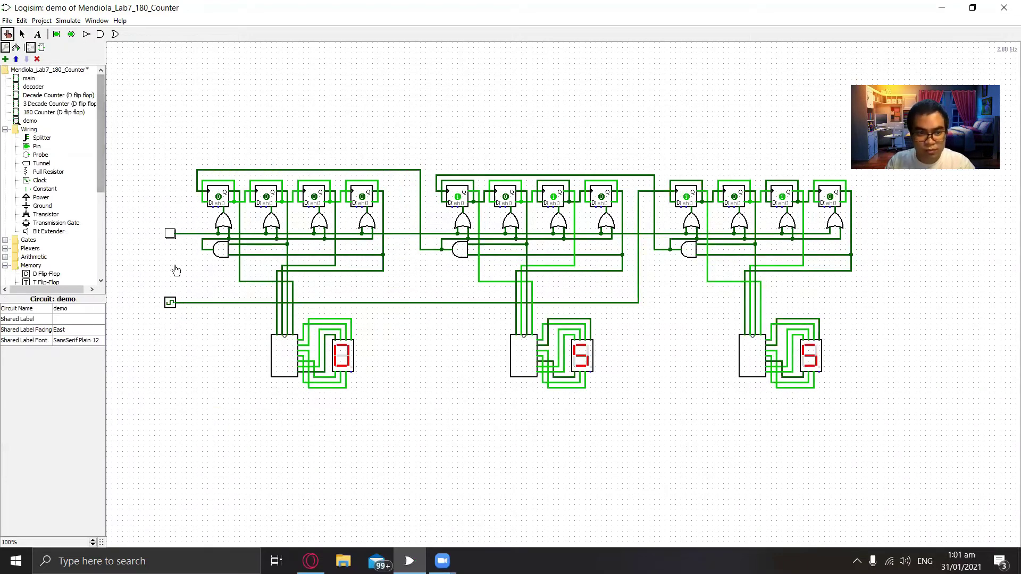
{"action": "left_click", "coordinate": [170, 235]}
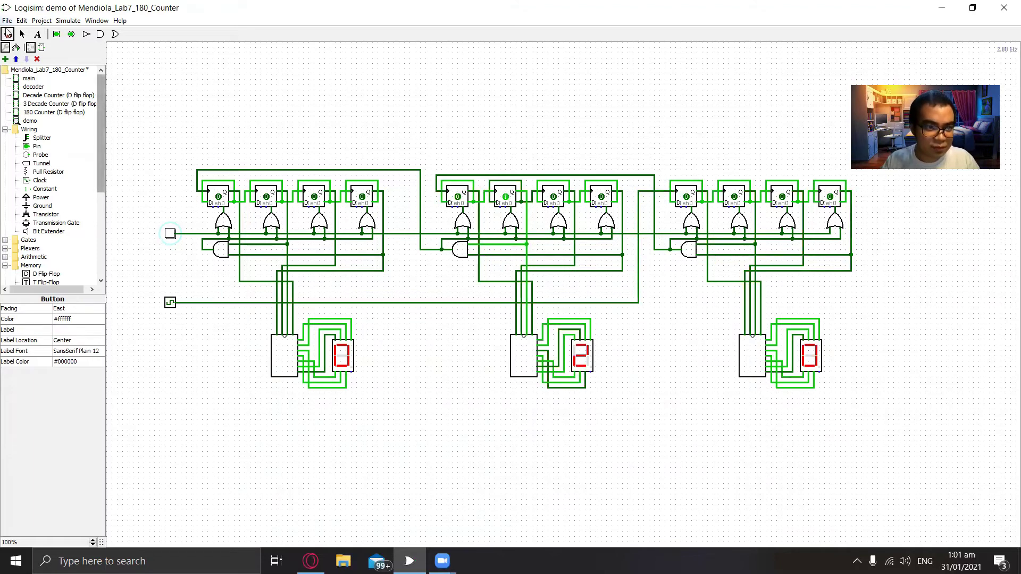
Delete the long horizontal wire running from the clock toward the right counter.
{"action": "left_click", "coordinate": [22, 34]}
{"action": "left_click", "coordinate": [239, 303]}
{"action": "key", "text": "Delete"}
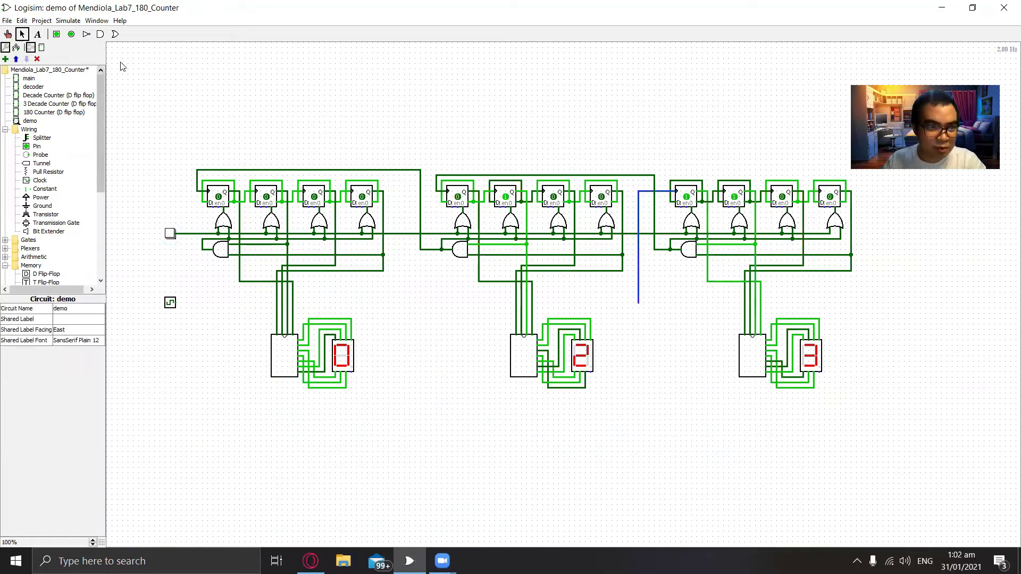
Place an AND gate beside the clock with 2 inputs and Narrow gate size.
{"action": "left_click", "coordinate": [100, 34]}
{"action": "left_click", "coordinate": [224, 311]}
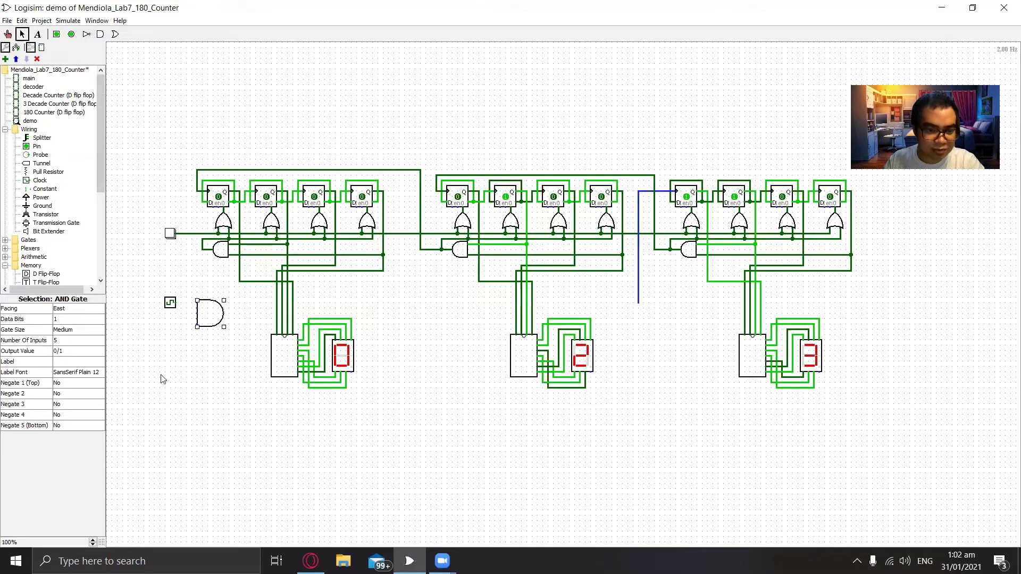
{"action": "left_click", "coordinate": [75, 340]}
{"action": "left_click", "coordinate": [74, 350]}
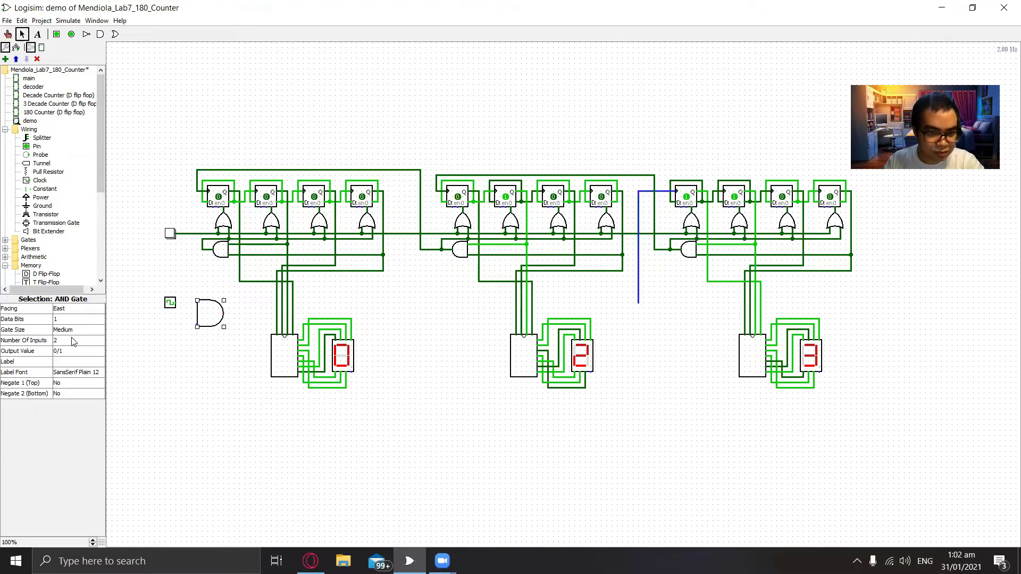
{"action": "left_click", "coordinate": [73, 330]}
{"action": "left_click", "coordinate": [72, 341]}
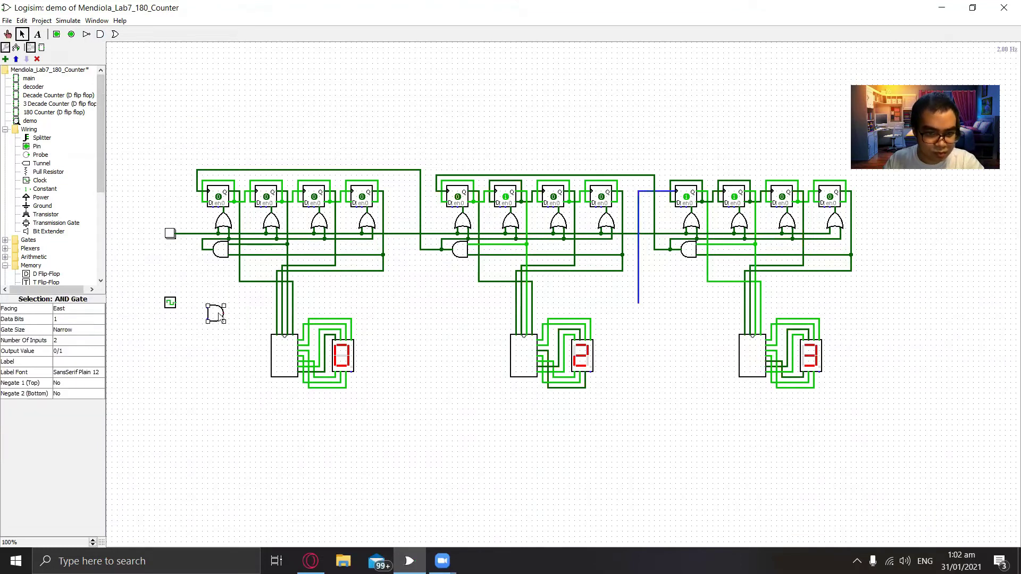
Wire the clock through the narrow AND gate to the right counter's clock line, and move the decoders and displays lower.
{"action": "left_click_drag", "start_coordinate": [177, 304], "coordinate": [203, 304]}
{"action": "left_click_drag", "start_coordinate": [153, 289], "coordinate": [227, 331]}
{"action": "left_click_drag", "start_coordinate": [212, 311], "coordinate": [639, 300]}
{"action": "left_click_drag", "start_coordinate": [252, 307], "coordinate": [860, 429]}
{"action": "left_click_drag", "start_coordinate": [529, 367], "coordinate": [529, 409]}
Place a four-input AND gate beside the left counter's output lines, above its display.
{"action": "left_click", "coordinate": [100, 35]}
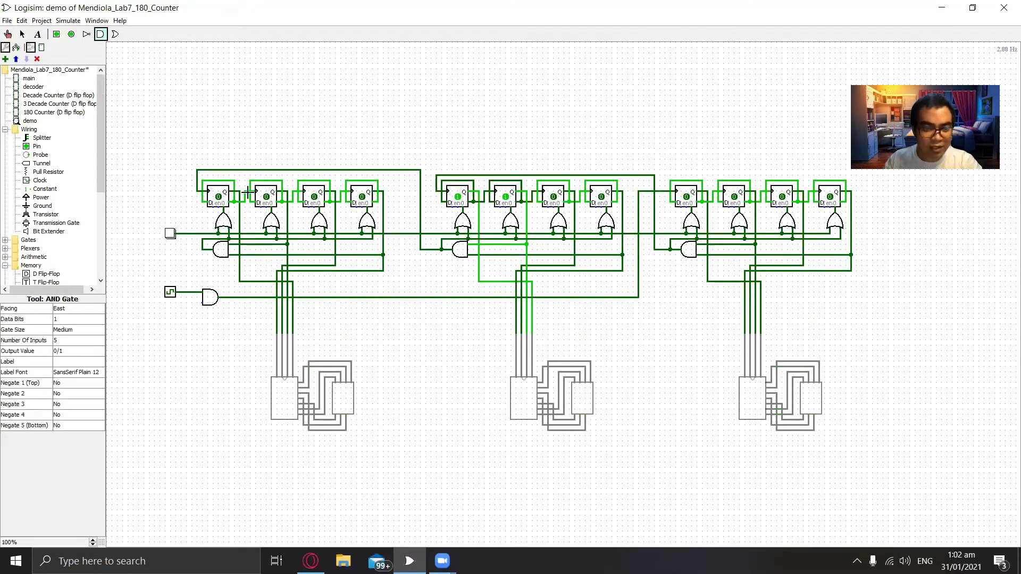
{"action": "left_click", "coordinate": [23, 35]}
{"action": "left_click", "coordinate": [101, 35]}
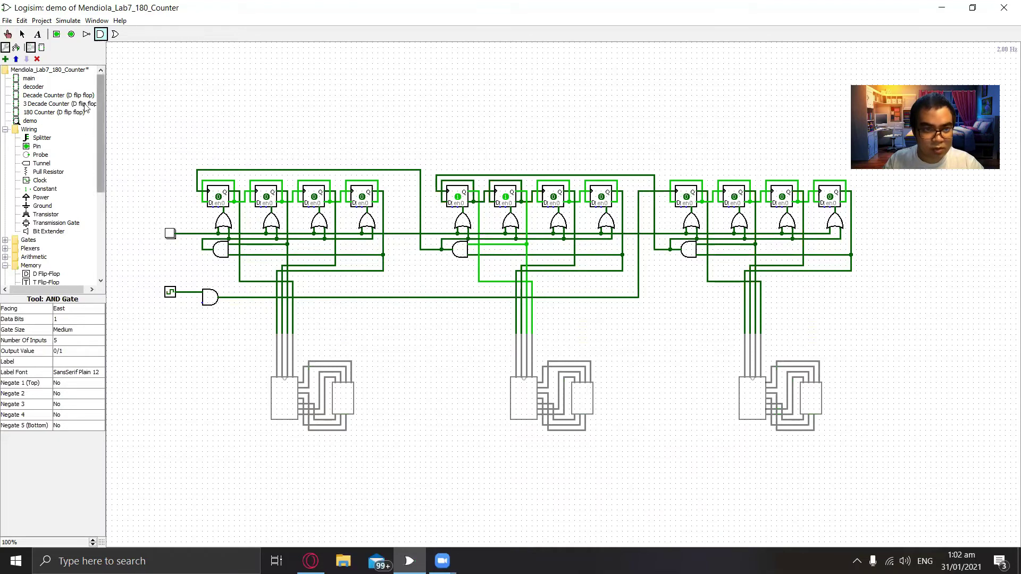
{"action": "left_click", "coordinate": [335, 329]}
{"action": "left_click", "coordinate": [78, 341]}
{"action": "left_click", "coordinate": [74, 367]}
{"action": "left_click", "coordinate": [372, 337]}
{"action": "left_click_drag", "start_coordinate": [322, 330], "coordinate": [288, 336]}
{"action": "left_click", "coordinate": [378, 341]}
Put NOT gates on the upper three inputs of the left AND gate and wire them to the left counter's output lines.
{"action": "left_click", "coordinate": [86, 34]}
{"action": "left_click", "coordinate": [325, 320]}
{"action": "left_click", "coordinate": [87, 34]}
{"action": "left_click", "coordinate": [325, 324]}
{"action": "left_click", "coordinate": [87, 34]}
{"action": "left_click", "coordinate": [324, 335]}
{"action": "left_click_drag", "start_coordinate": [309, 324], "coordinate": [276, 319]}
Place an AND gate beside the middle counter's output lines, with a NOT gate at each of its four input positions.
{"action": "left_click", "coordinate": [100, 34]}
{"action": "left_click", "coordinate": [596, 330]}
{"action": "left_click", "coordinate": [633, 347]}
{"action": "left_click", "coordinate": [86, 34]}
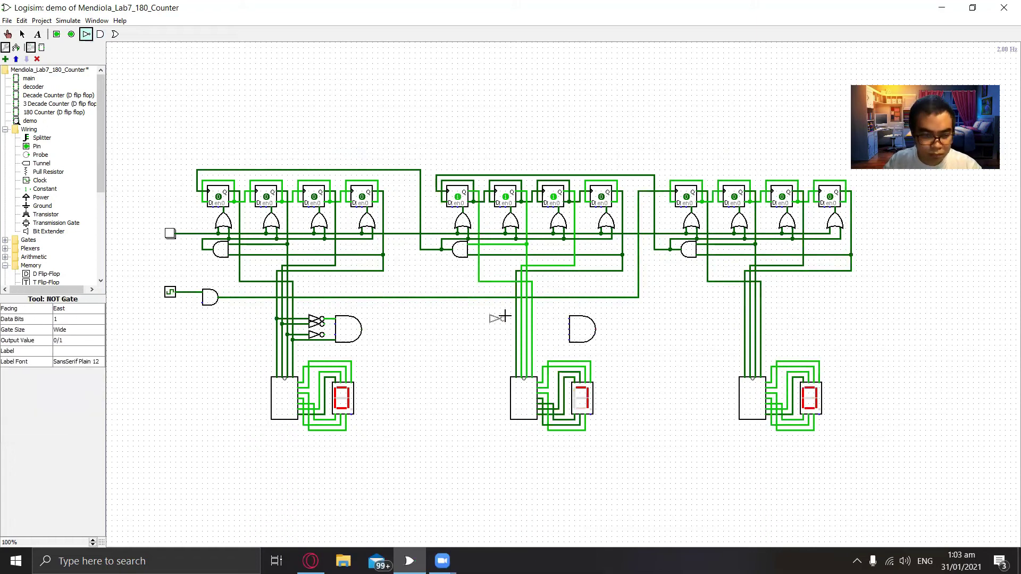
{"action": "left_click", "coordinate": [570, 341]}
{"action": "left_click_drag", "start_coordinate": [563, 341], "coordinate": [558, 341]}
{"action": "left_click", "coordinate": [86, 34]}
{"action": "left_click", "coordinate": [564, 335]}
{"action": "left_click", "coordinate": [86, 34]}
{"action": "left_click", "coordinate": [563, 324]}
{"action": "left_click", "coordinate": [87, 34]}
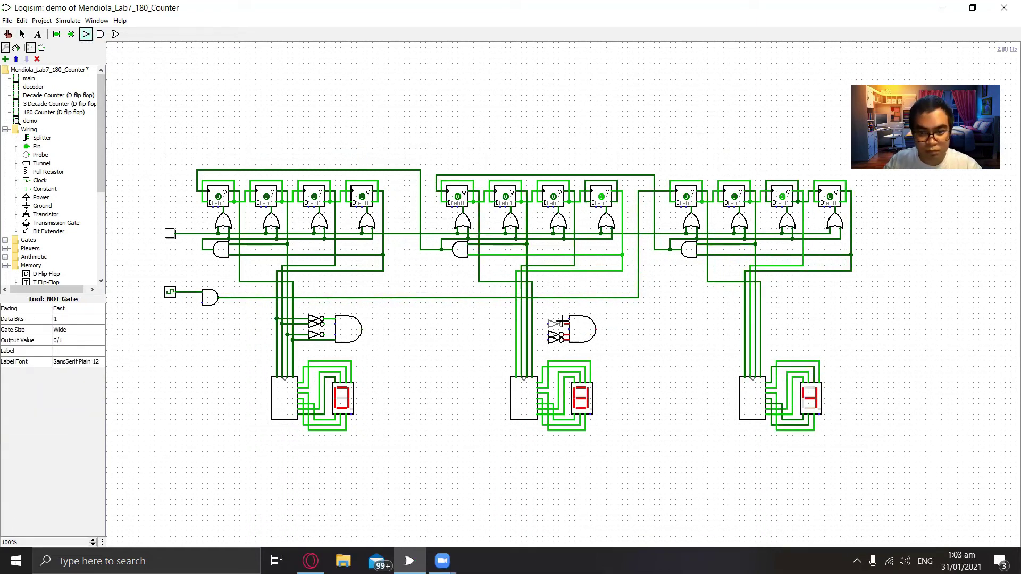
{"action": "left_click", "coordinate": [564, 319]}
Set the middle AND gate to four inputs and delete the NOT gate on its top input.
{"action": "left_click", "coordinate": [583, 330]}
{"action": "left_click", "coordinate": [89, 342]}
{"action": "scroll", "coordinate": [80, 352], "scroll_direction": "up", "scroll_amount": 1}
{"action": "left_click", "coordinate": [75, 368]}
{"action": "left_click", "coordinate": [554, 318]}
{"action": "key", "text": "Delete"}
Wire the middle counter's output lines to the AND gate's direct top input and to its three NOT gates.
{"action": "left_click_drag", "start_coordinate": [569, 319], "coordinate": [516, 320]}
{"action": "left_click_drag", "start_coordinate": [548, 324], "coordinate": [522, 324]}
{"action": "left_click_drag", "start_coordinate": [548, 335], "coordinate": [527, 335]}
{"action": "left_click_drag", "start_coordinate": [548, 341], "coordinate": [532, 341]}
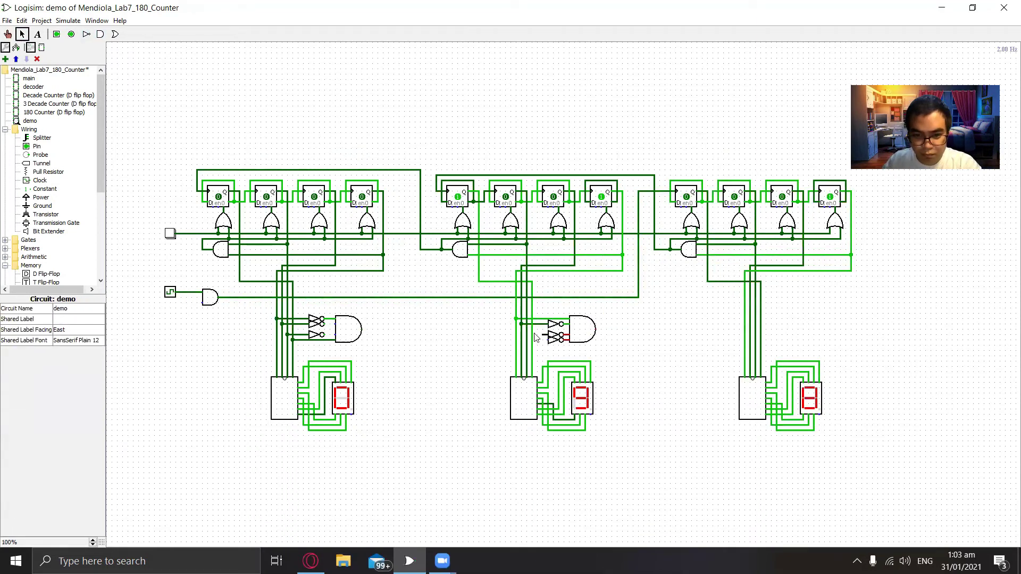
Place a west-facing, narrow AND gate with two inputs below and to the left of the left decoder.
{"action": "left_click", "coordinate": [99, 34]}
{"action": "left_click", "coordinate": [228, 431]}
{"action": "left_click", "coordinate": [77, 309]}
{"action": "left_click", "coordinate": [69, 332]}
{"action": "left_click", "coordinate": [78, 330]}
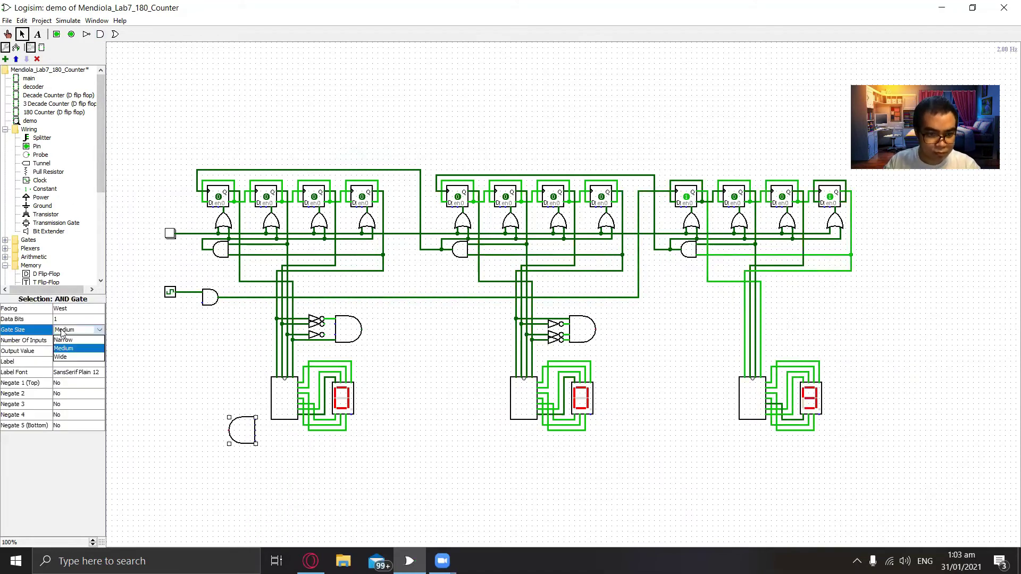
{"action": "left_click", "coordinate": [69, 341]}
{"action": "left_click", "coordinate": [74, 341]}
{"action": "left_click", "coordinate": [65, 352]}
{"action": "left_click_drag", "start_coordinate": [237, 431], "coordinate": [237, 457]}
Wire the outputs of the left and middle four-input AND gates to the two inputs of the west-facing AND gate.
{"action": "left_click_drag", "start_coordinate": [361, 330], "coordinate": [368, 452]}
{"action": "left_click_drag", "start_coordinate": [245, 452], "coordinate": [367, 453]}
{"action": "left_click_drag", "start_coordinate": [596, 330], "coordinate": [606, 463]}
{"action": "left_click_drag", "start_coordinate": [606, 462], "coordinate": [245, 463]}
Route the west-facing AND gate's output through a north-facing NOT gate to the free input of the clock's AND gate.
{"action": "left_click_drag", "start_coordinate": [236, 458], "coordinate": [191, 457]}
{"action": "left_click", "coordinate": [86, 34]}
{"action": "left_click", "coordinate": [197, 335]}
{"action": "left_click", "coordinate": [77, 309]}
{"action": "left_click", "coordinate": [68, 319]}
{"action": "left_click_drag", "start_coordinate": [197, 344], "coordinate": [191, 303]}
{"action": "left_click_drag", "start_coordinate": [191, 304], "coordinate": [191, 308]}
{"action": "left_click_drag", "start_coordinate": [191, 457], "coordinate": [191, 456]}
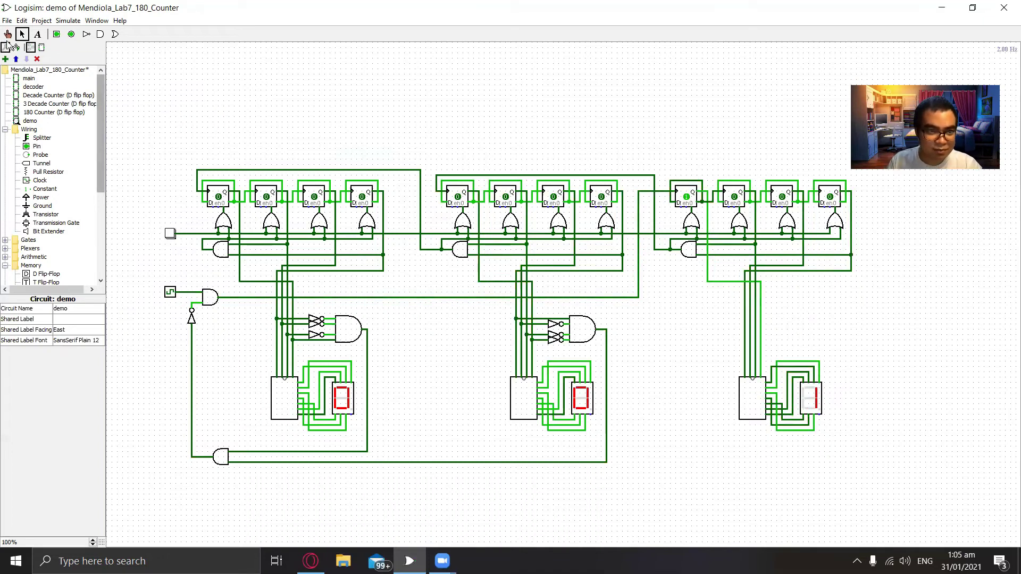
Raise the simulation's tick frequency to about 31 Hz and open the 180 Counter (D flip flop) circuit.
{"action": "left_click", "coordinate": [68, 20]}
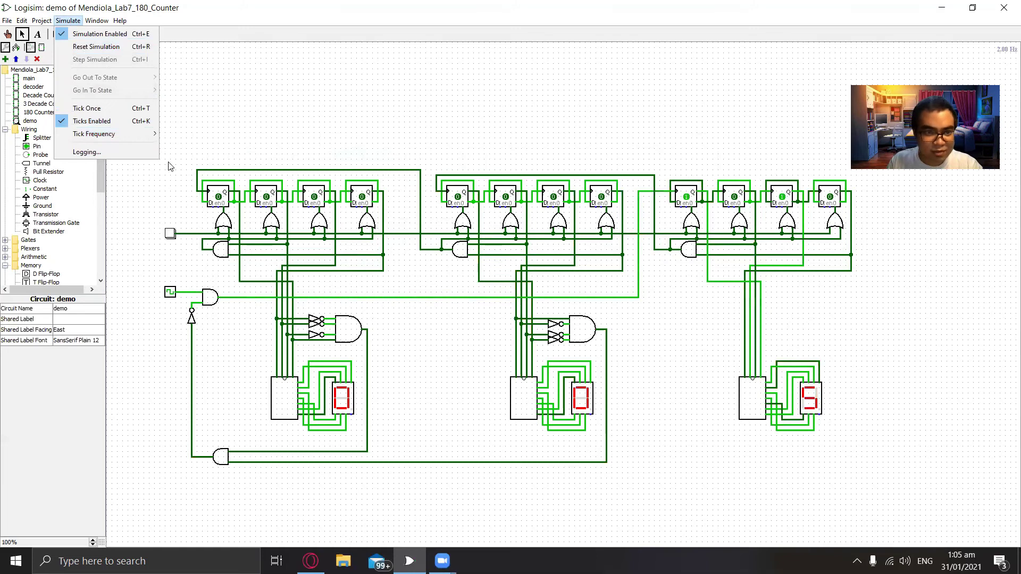
{"action": "left_click", "coordinate": [180, 223]}
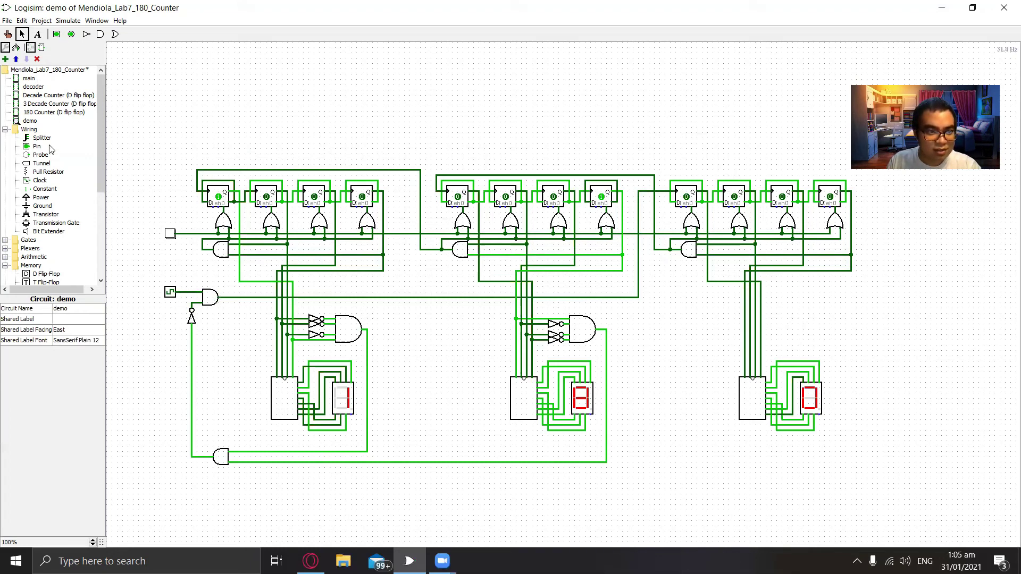
{"action": "double_click", "coordinate": [52, 114]}
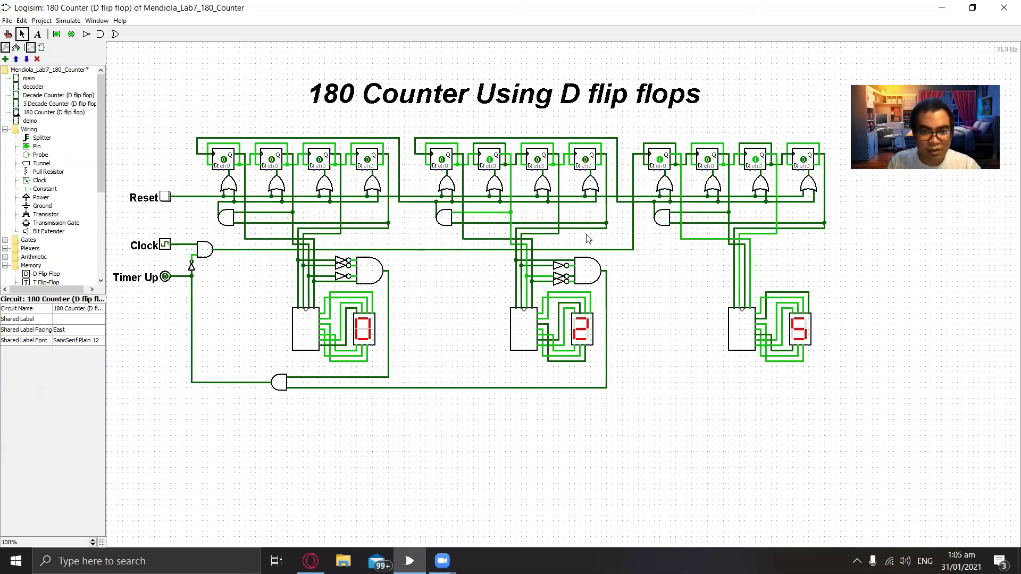